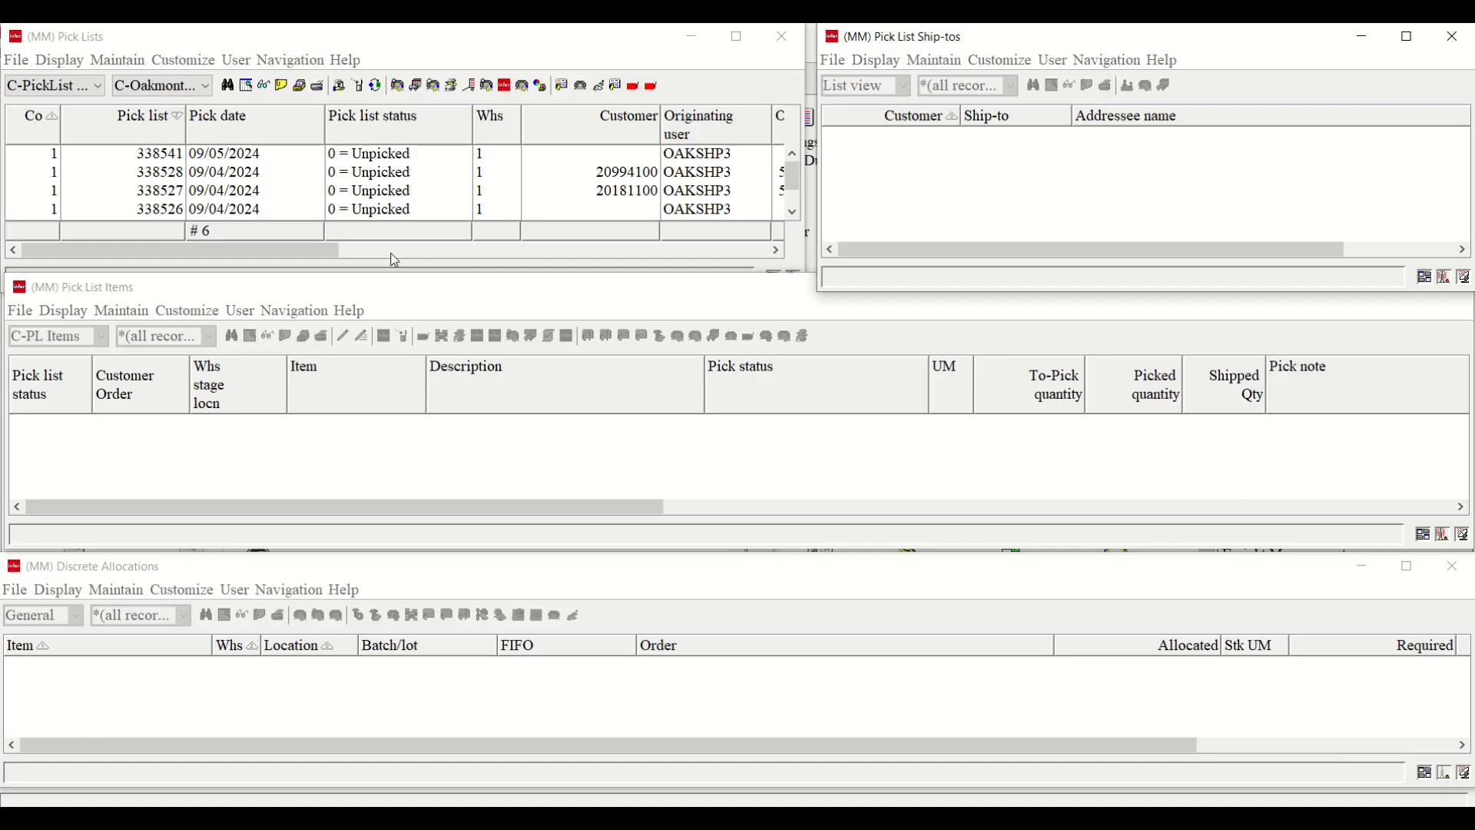
- Select pick list 338527 and one of its items to view its ship-to and item details
left_click(373, 193)
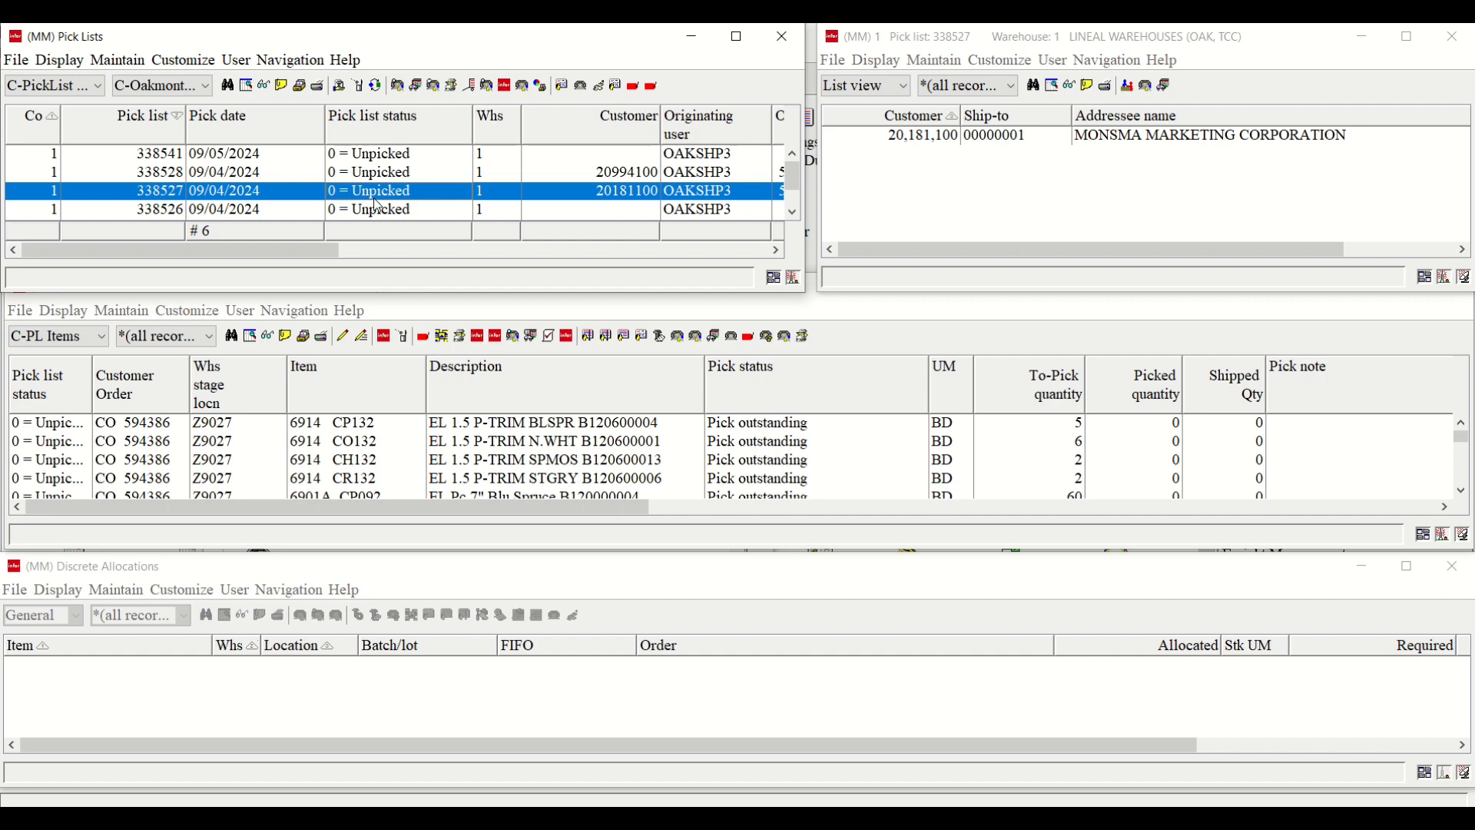
left_click(266, 437)
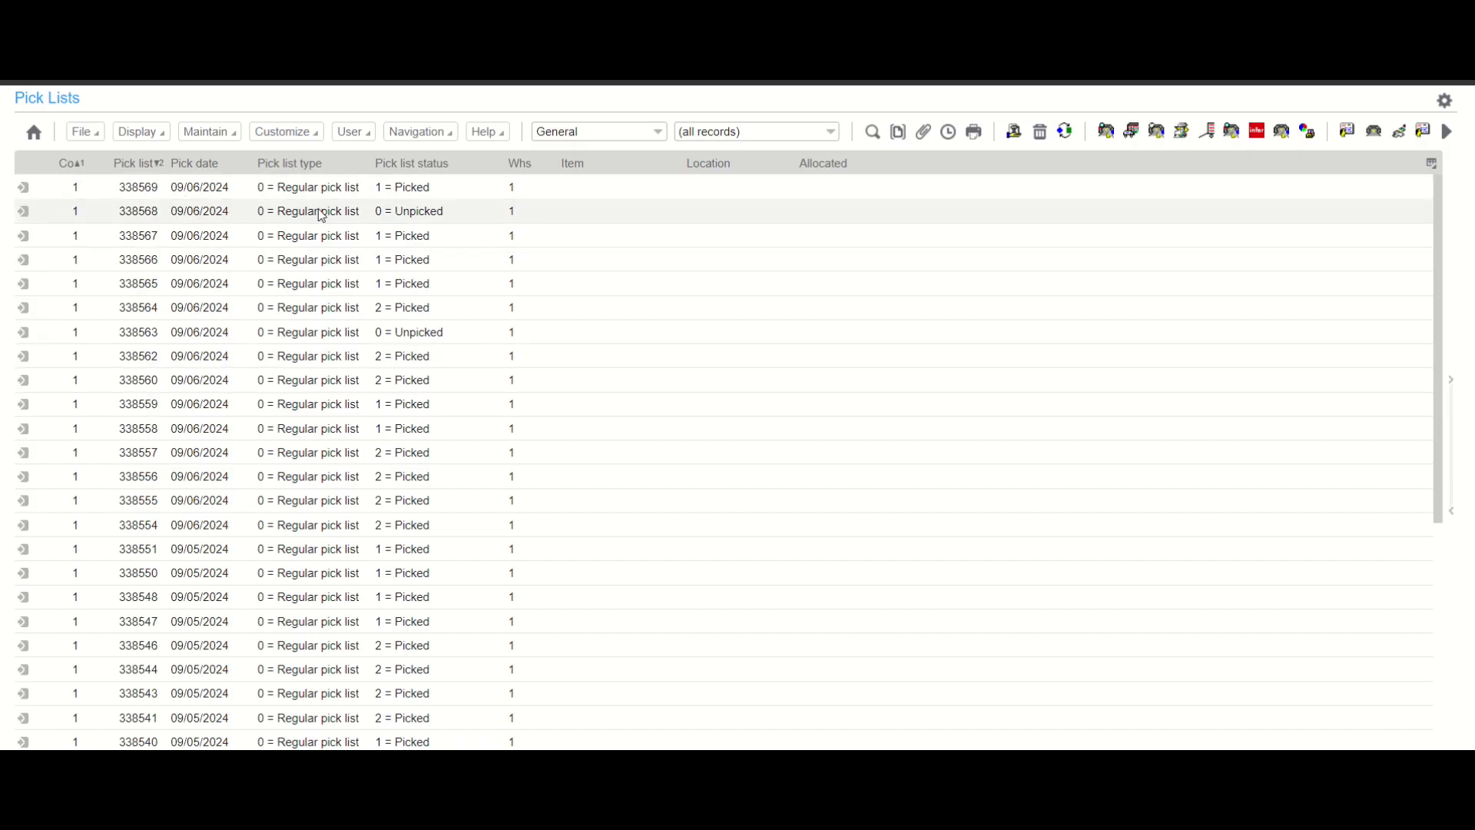
- Start creating a new List-type card for pick lists
left_click(314, 136)
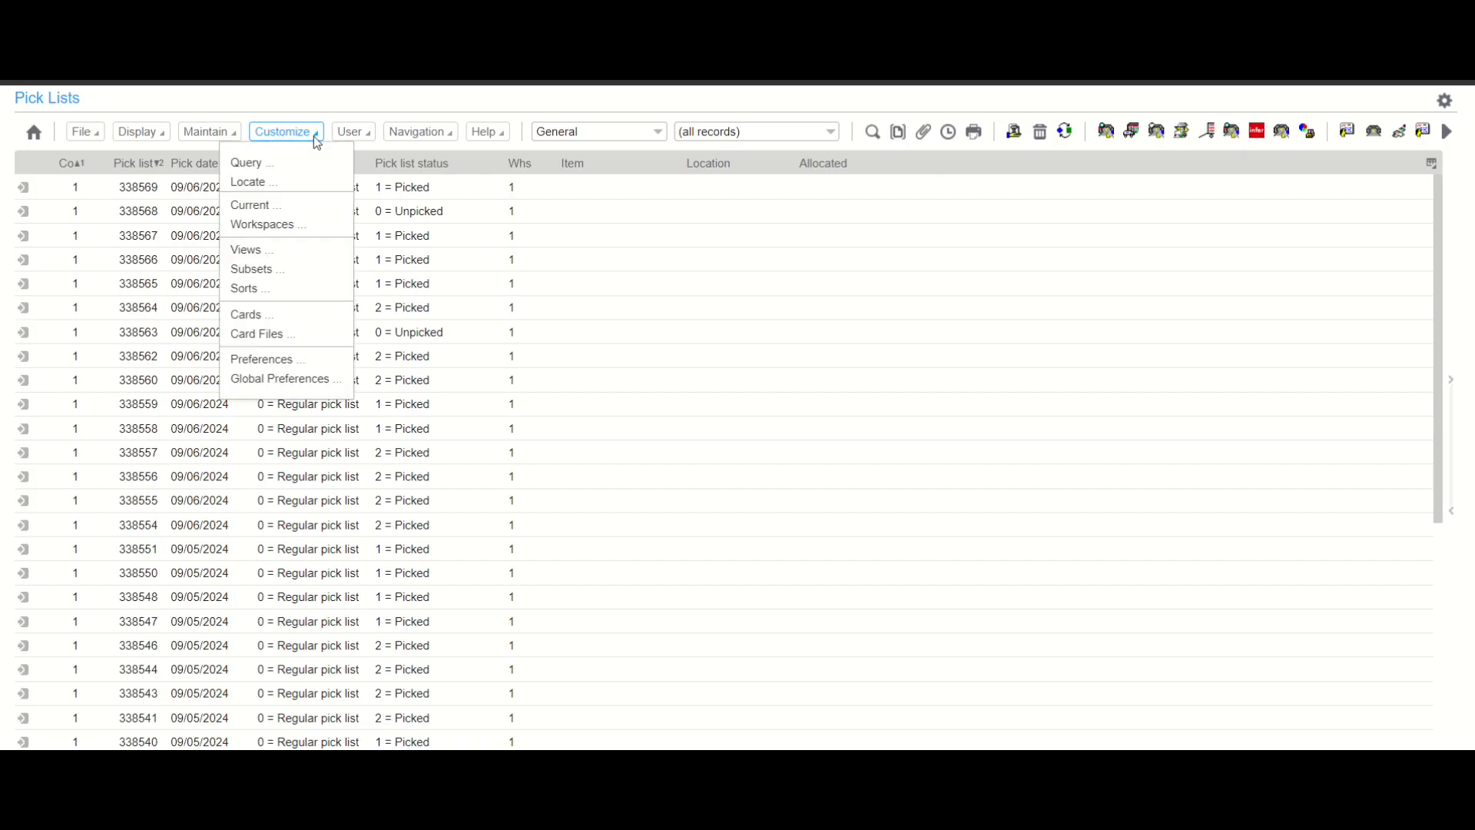
left_click(269, 313)
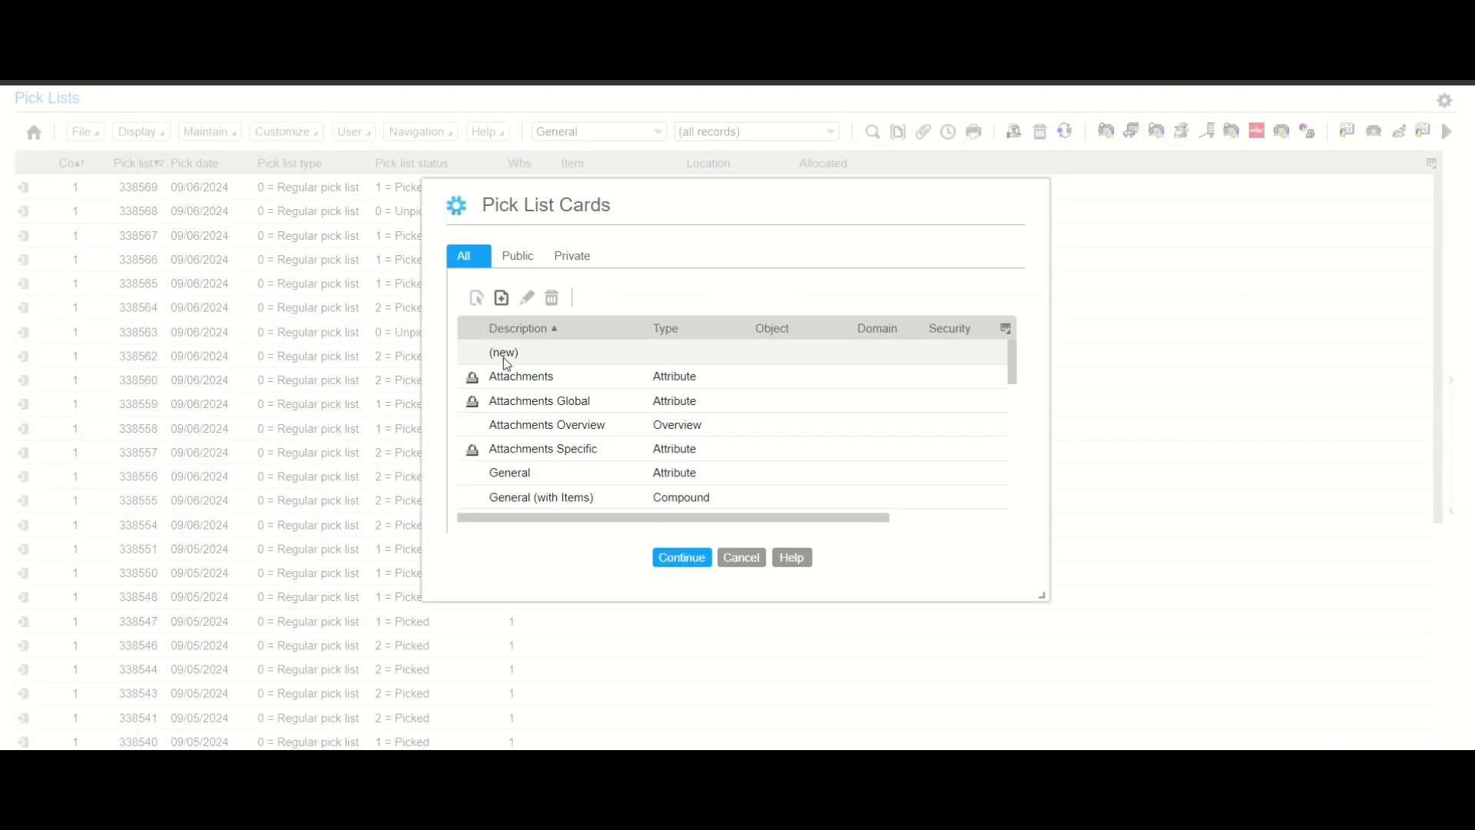
left_click(505, 298)
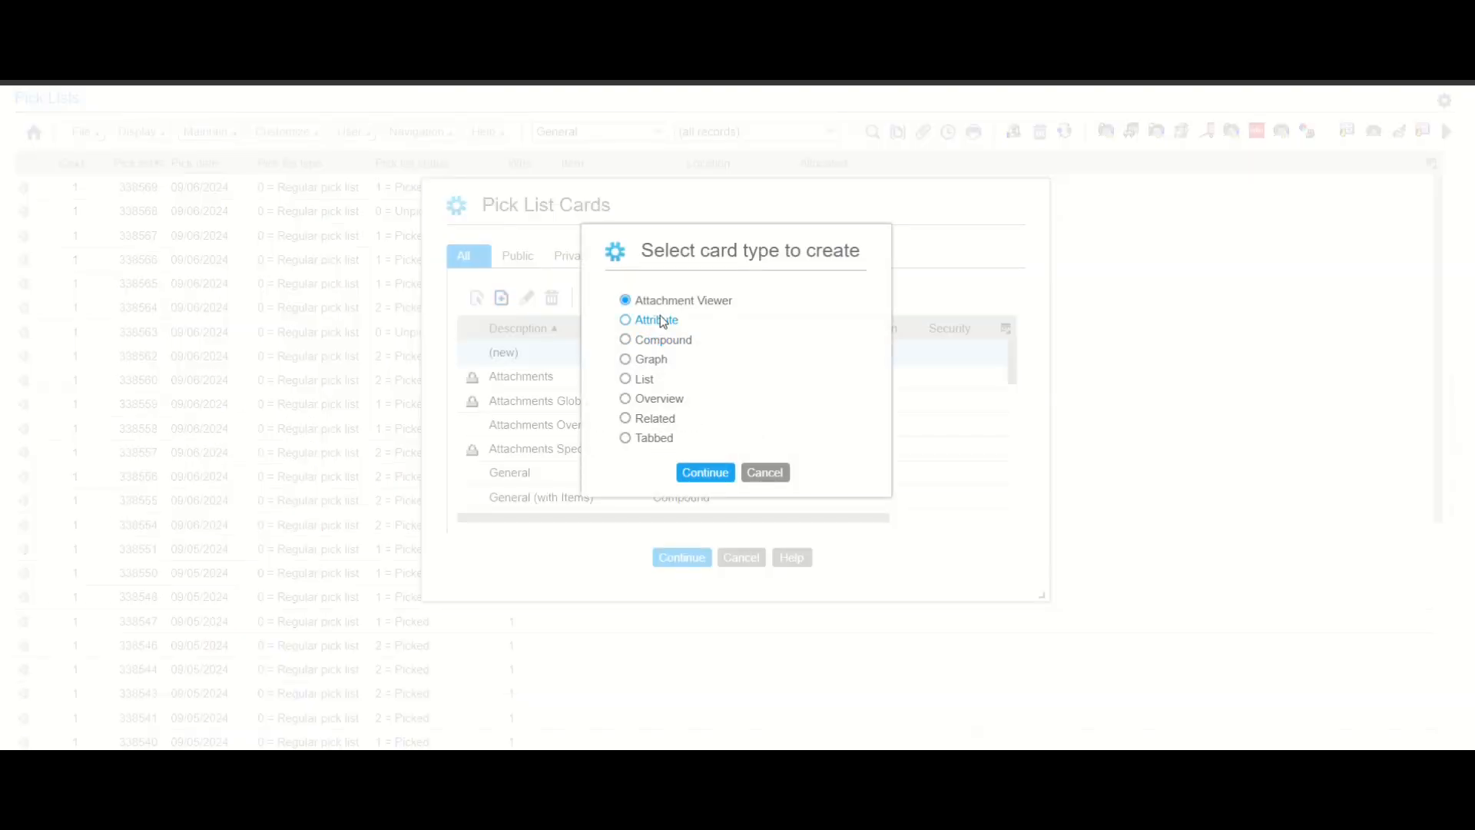
left_click(626, 378)
left_click(705, 473)
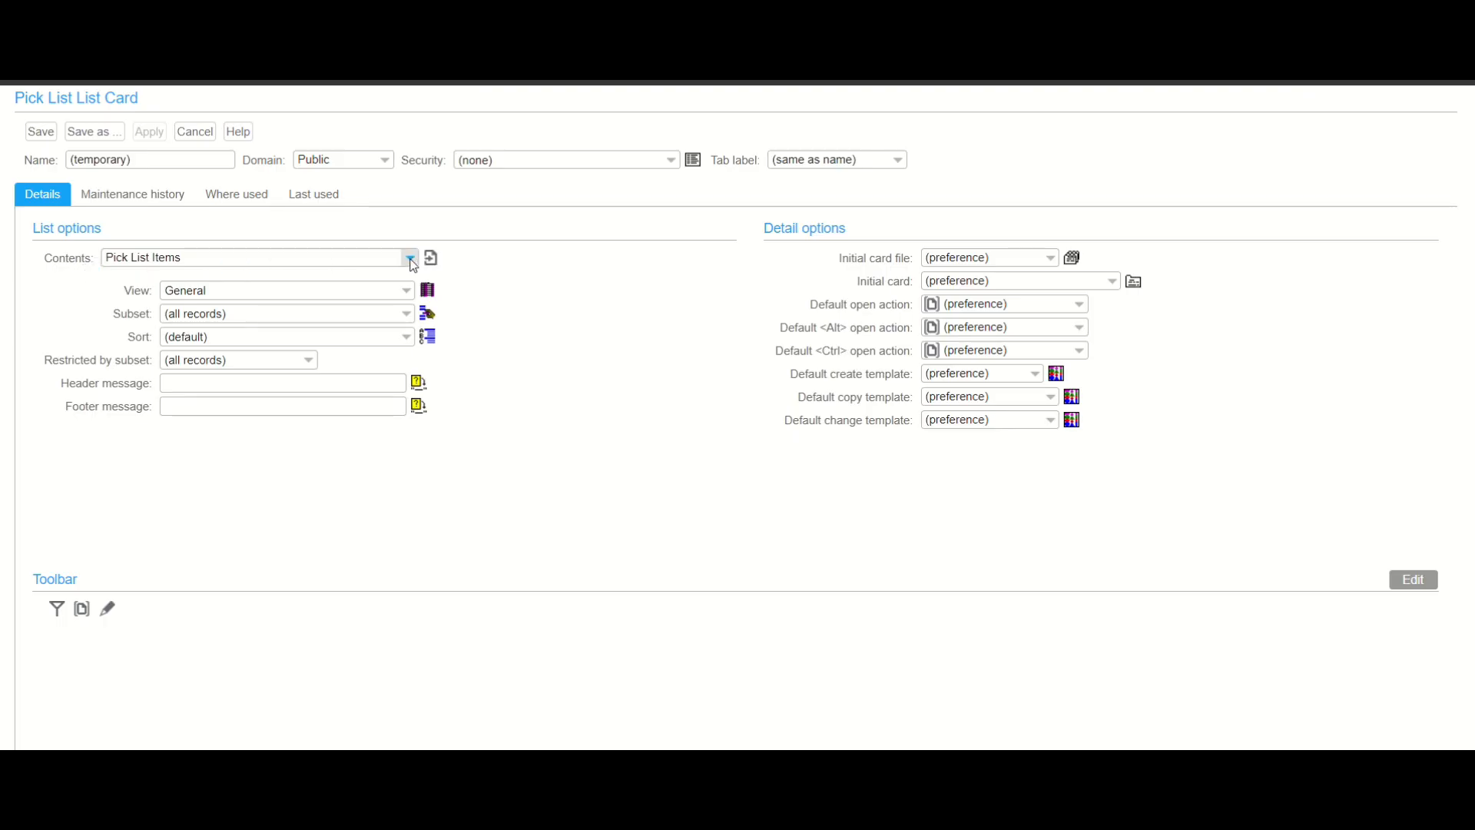
- Keep the contents as Pick List Items and set the card's view to M-PL Items
left_click(412, 262)
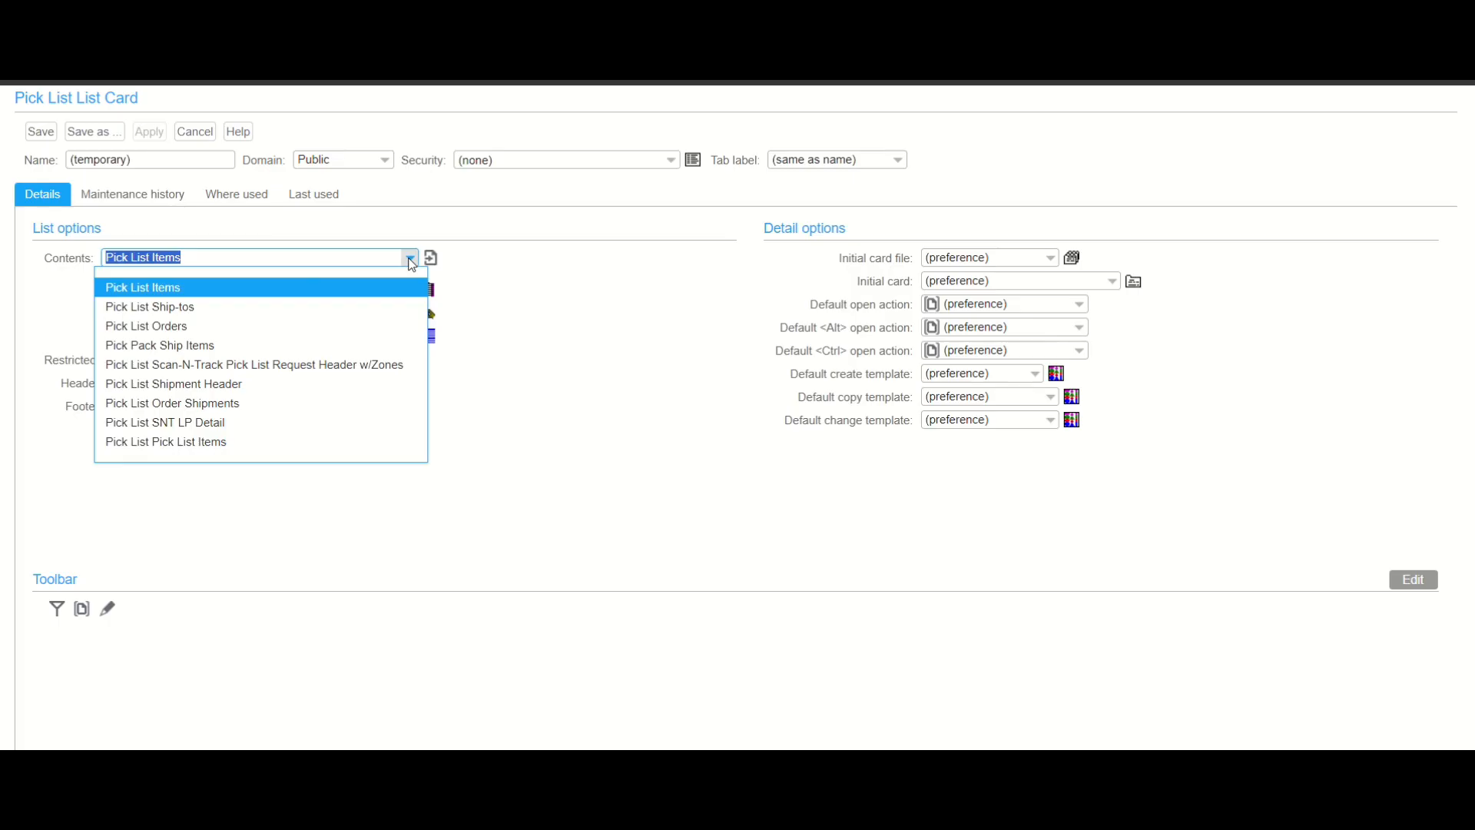
left_click(550, 238)
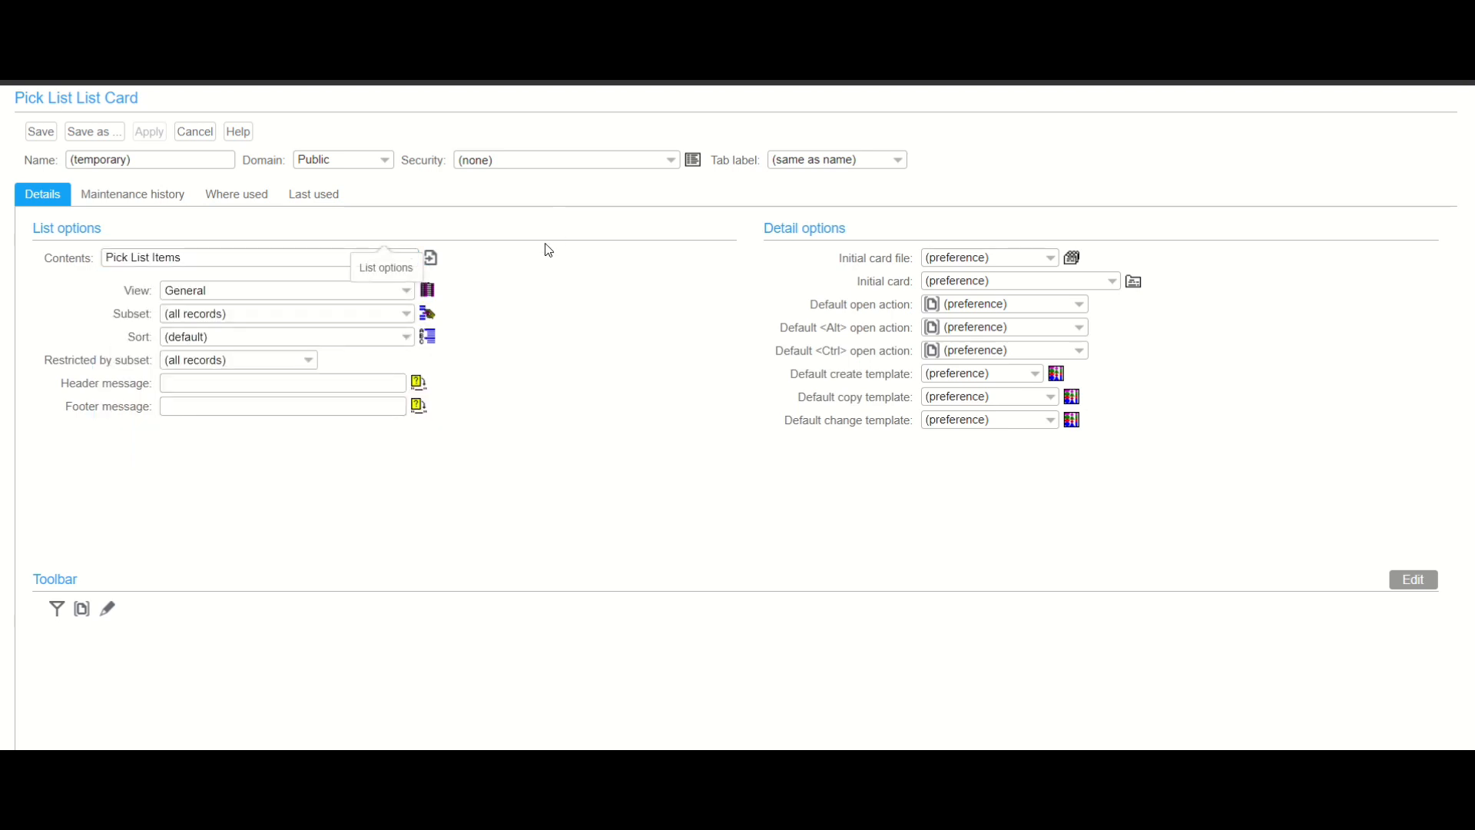
left_click(405, 290)
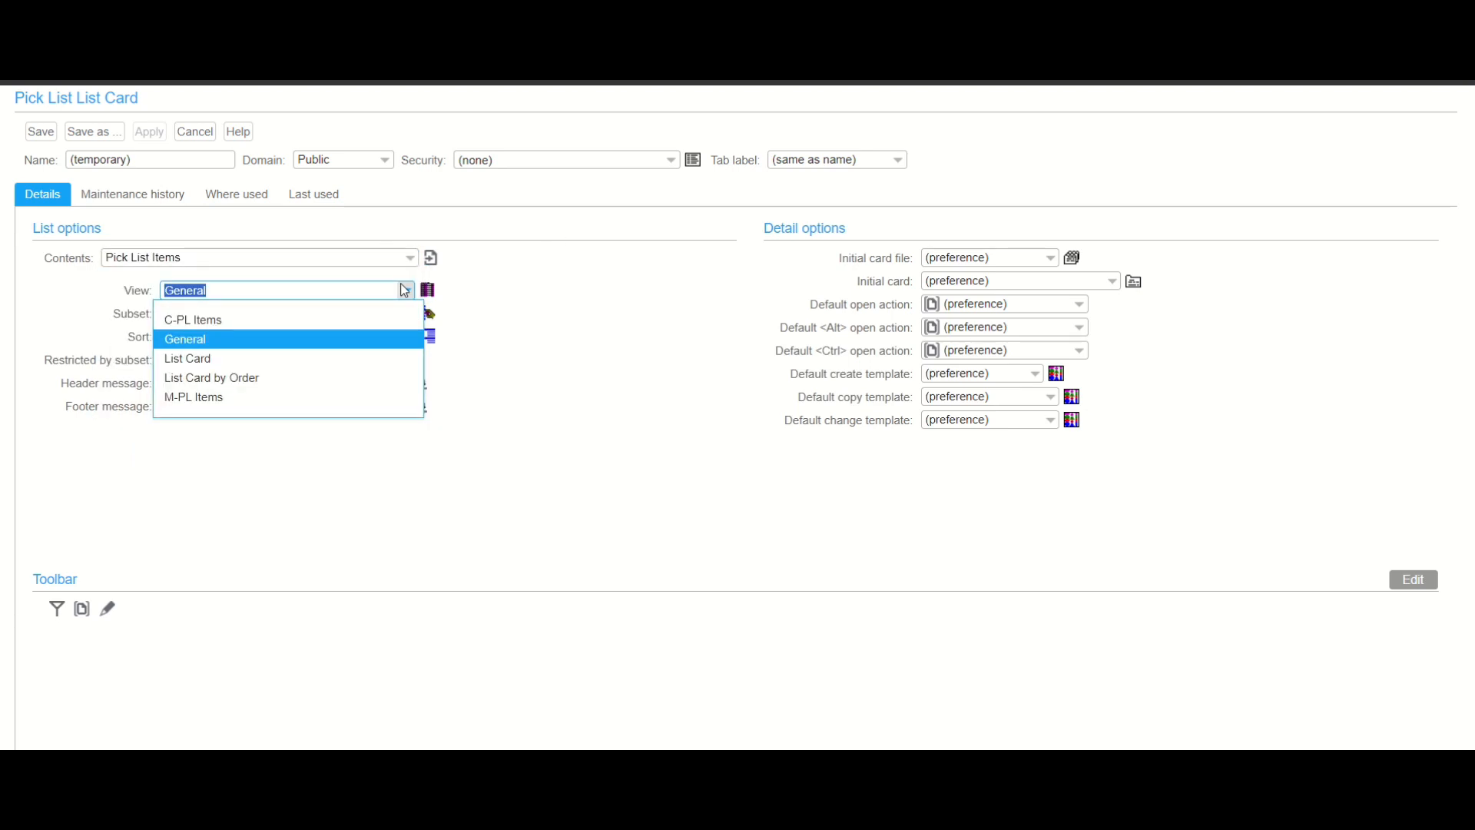
left_click(315, 398)
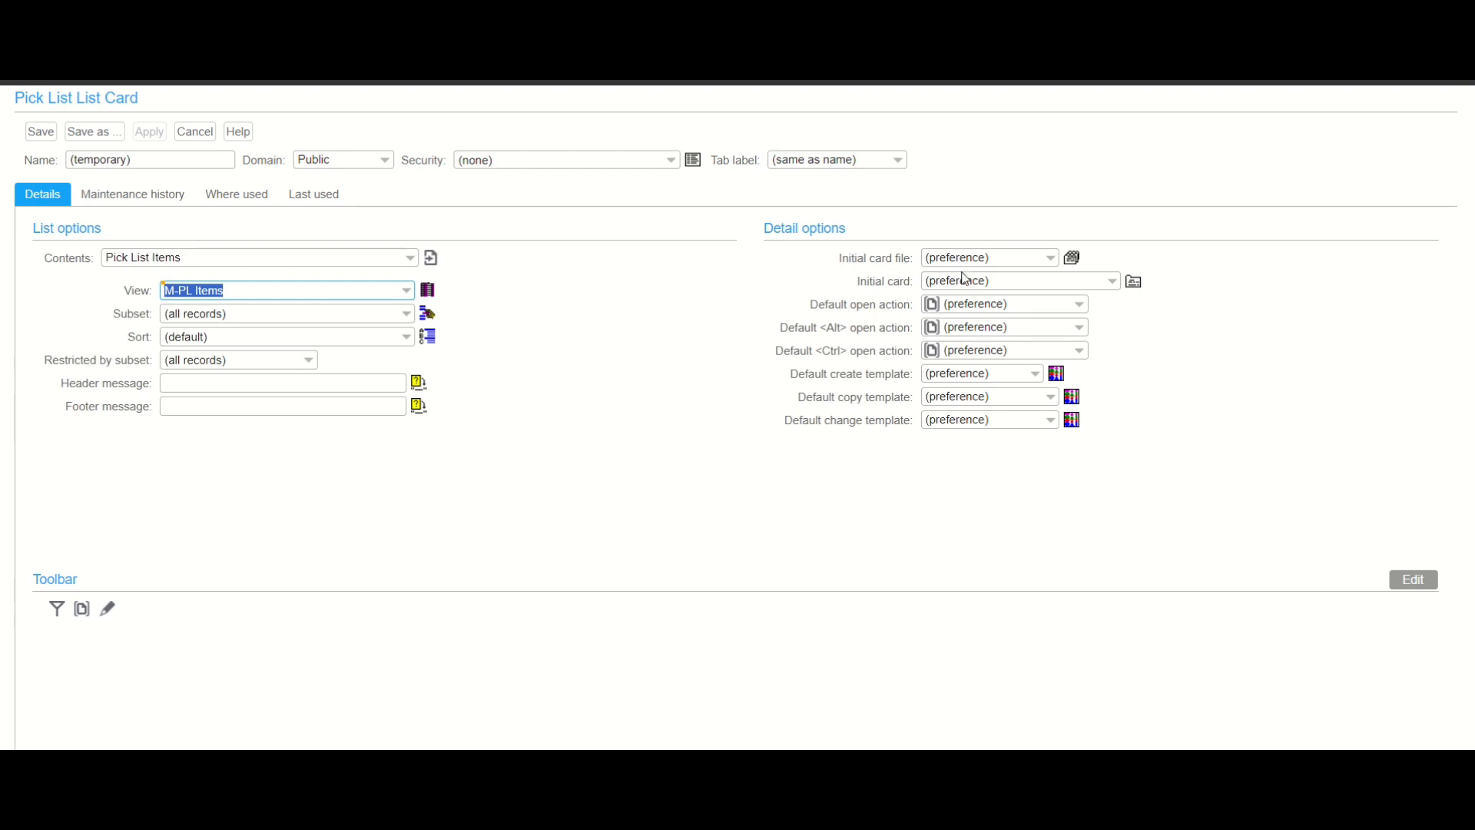
- Review the options for initial card file, initial card and default open action
left_click(1050, 259)
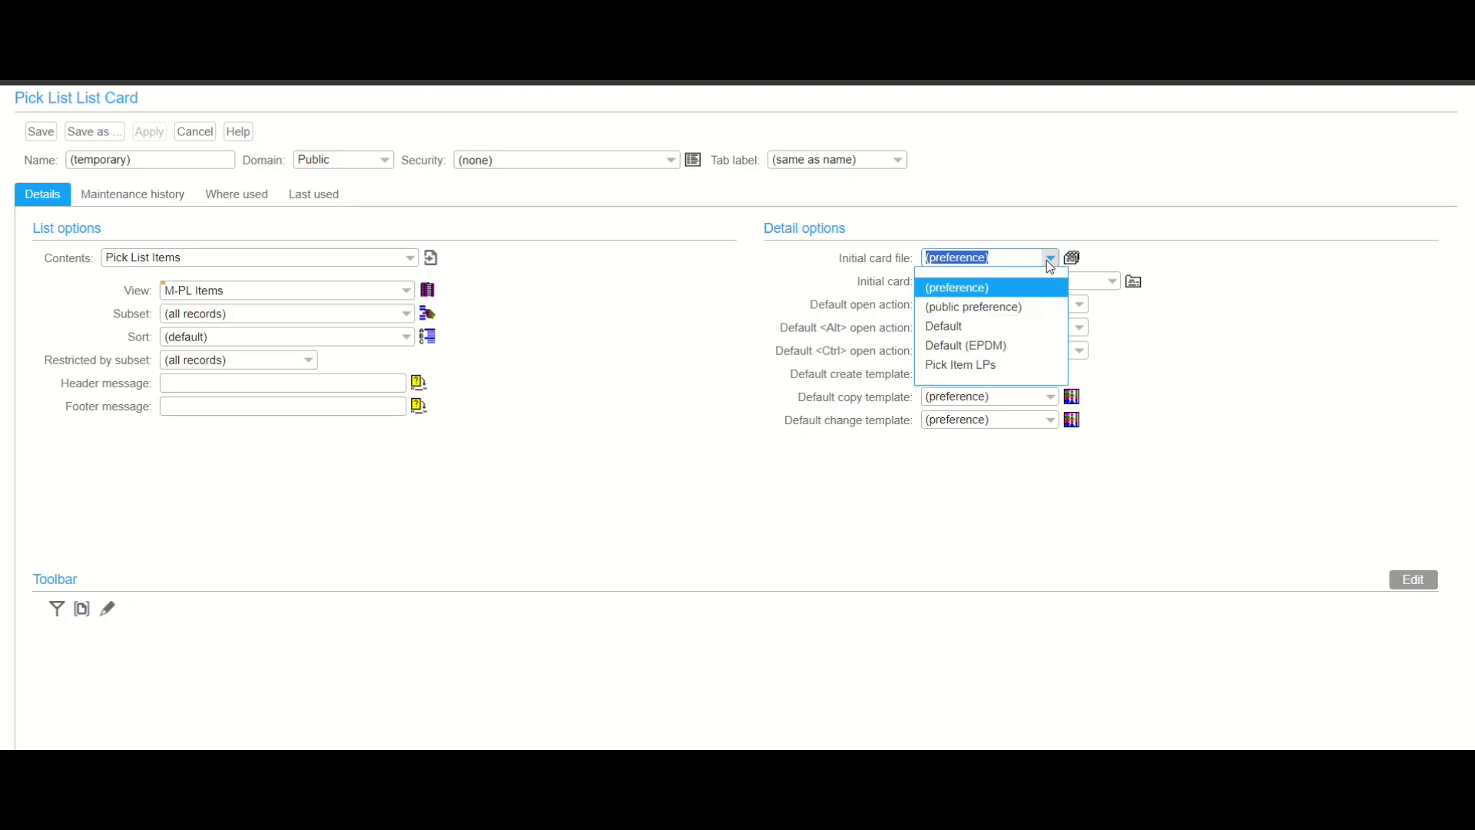
left_click(1049, 260)
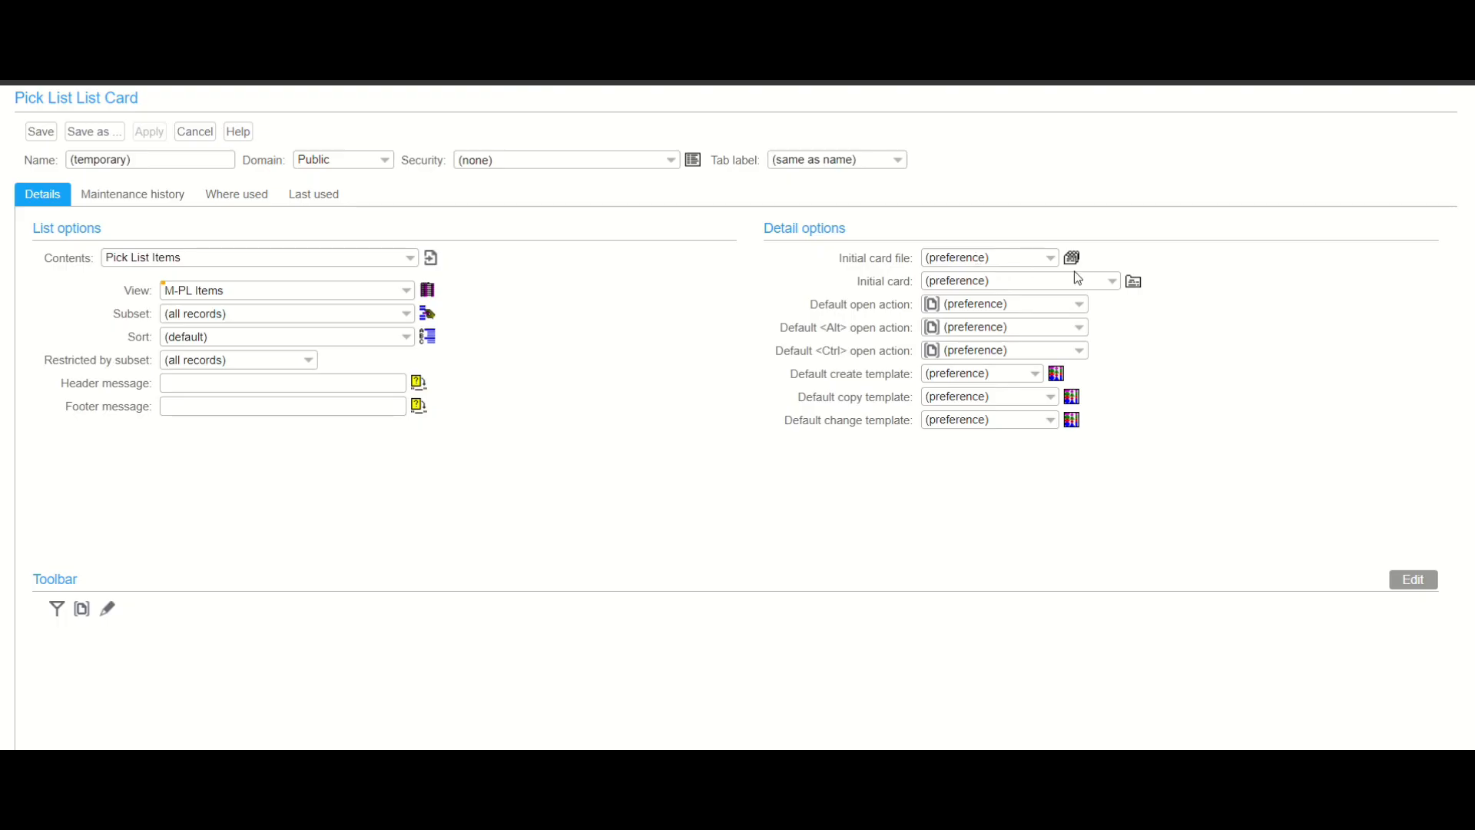
left_click(1112, 281)
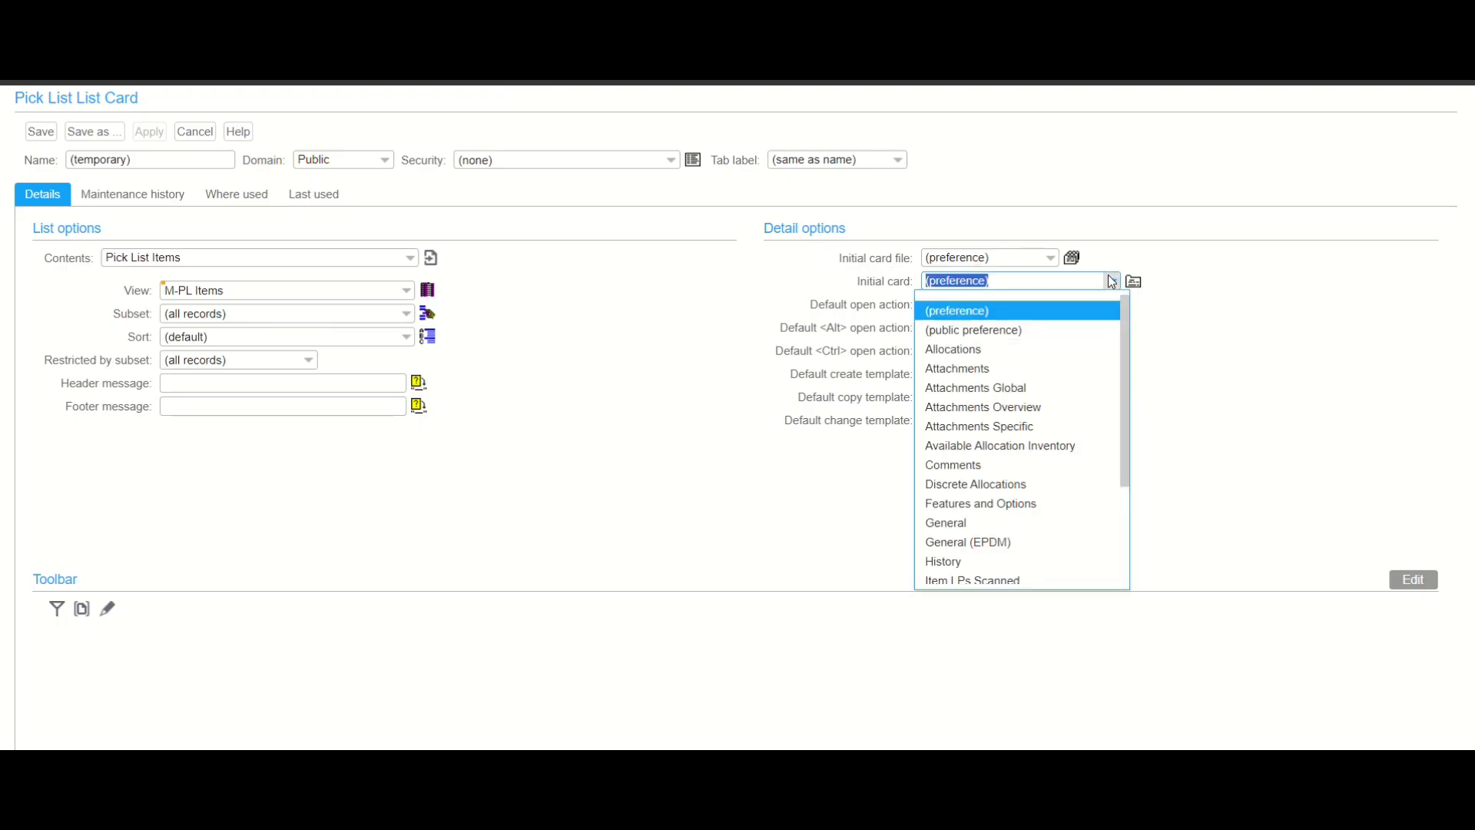
left_click(731, 332)
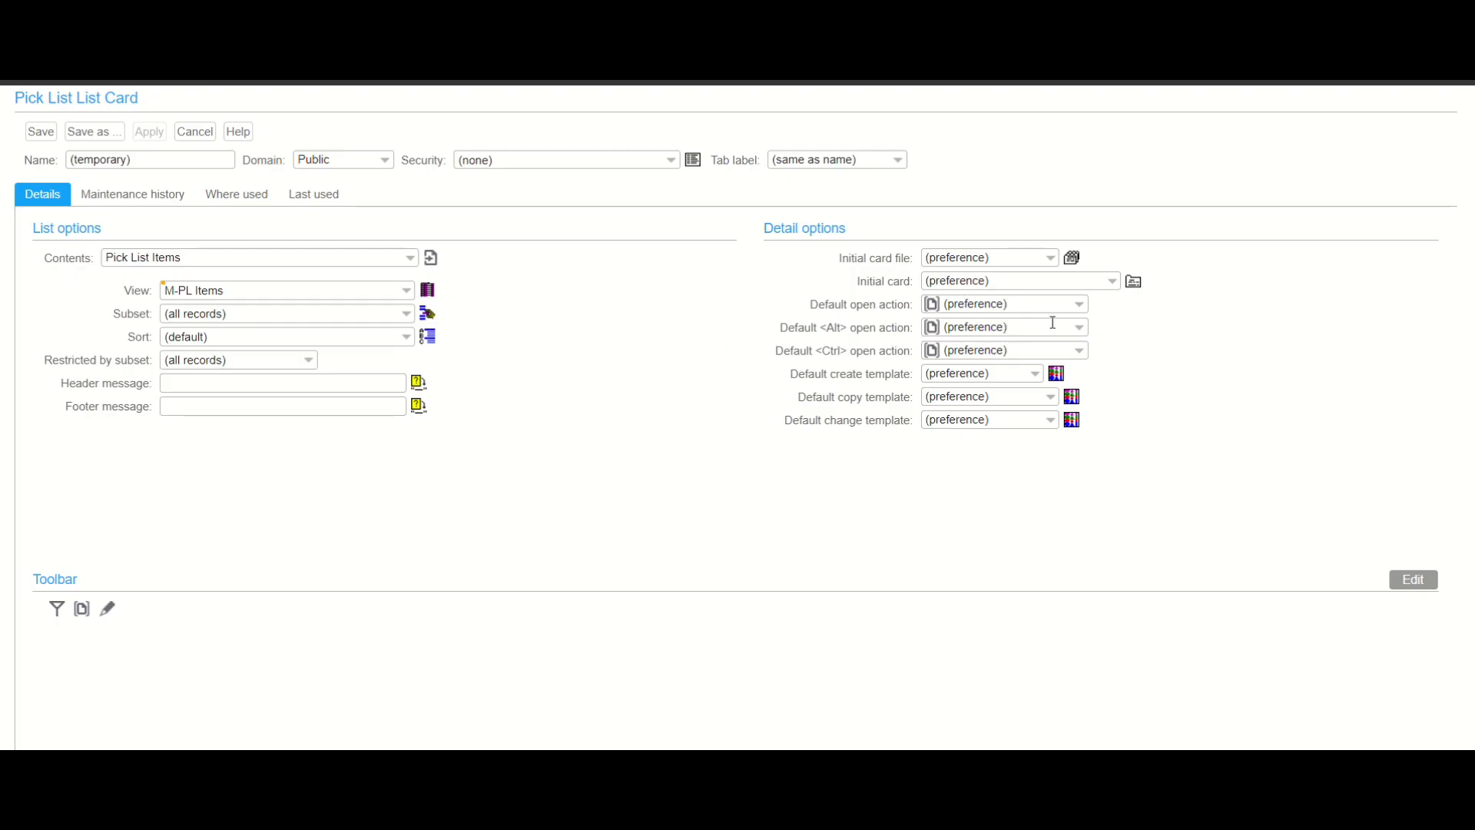
left_click(1080, 306)
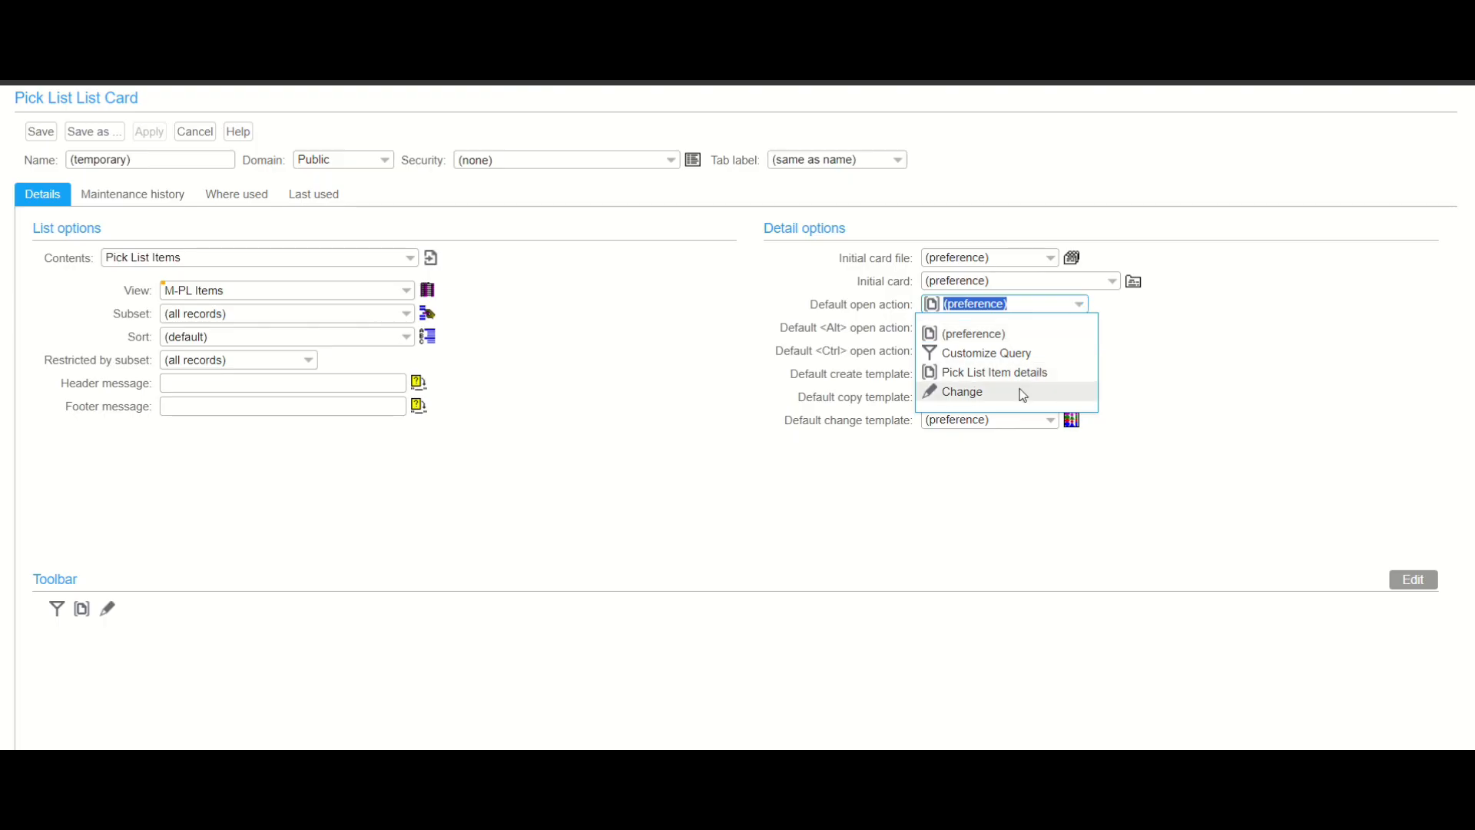
left_click(1028, 331)
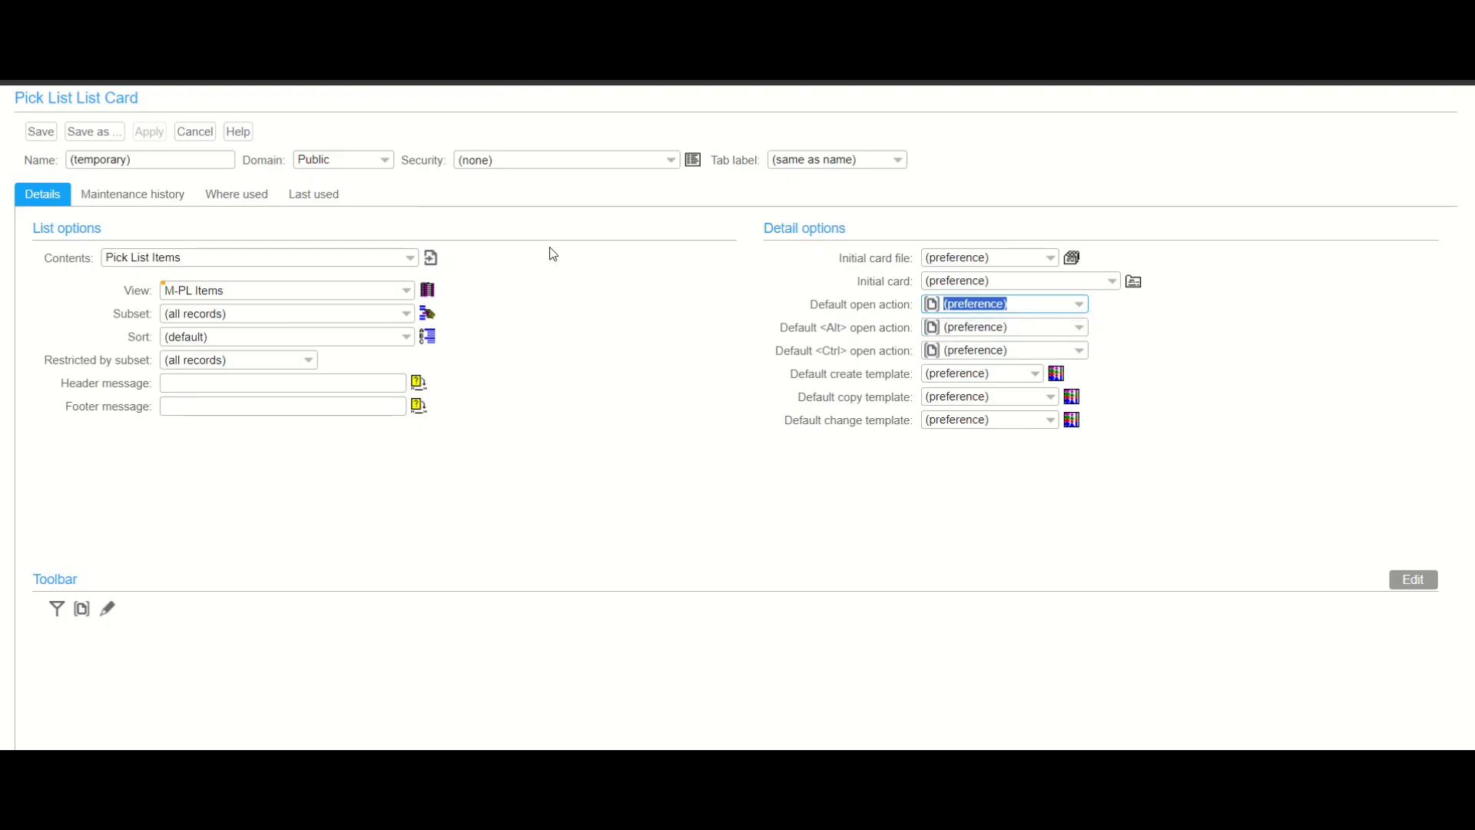
- Set the card's domain to Private and name the card pli
left_click(385, 159)
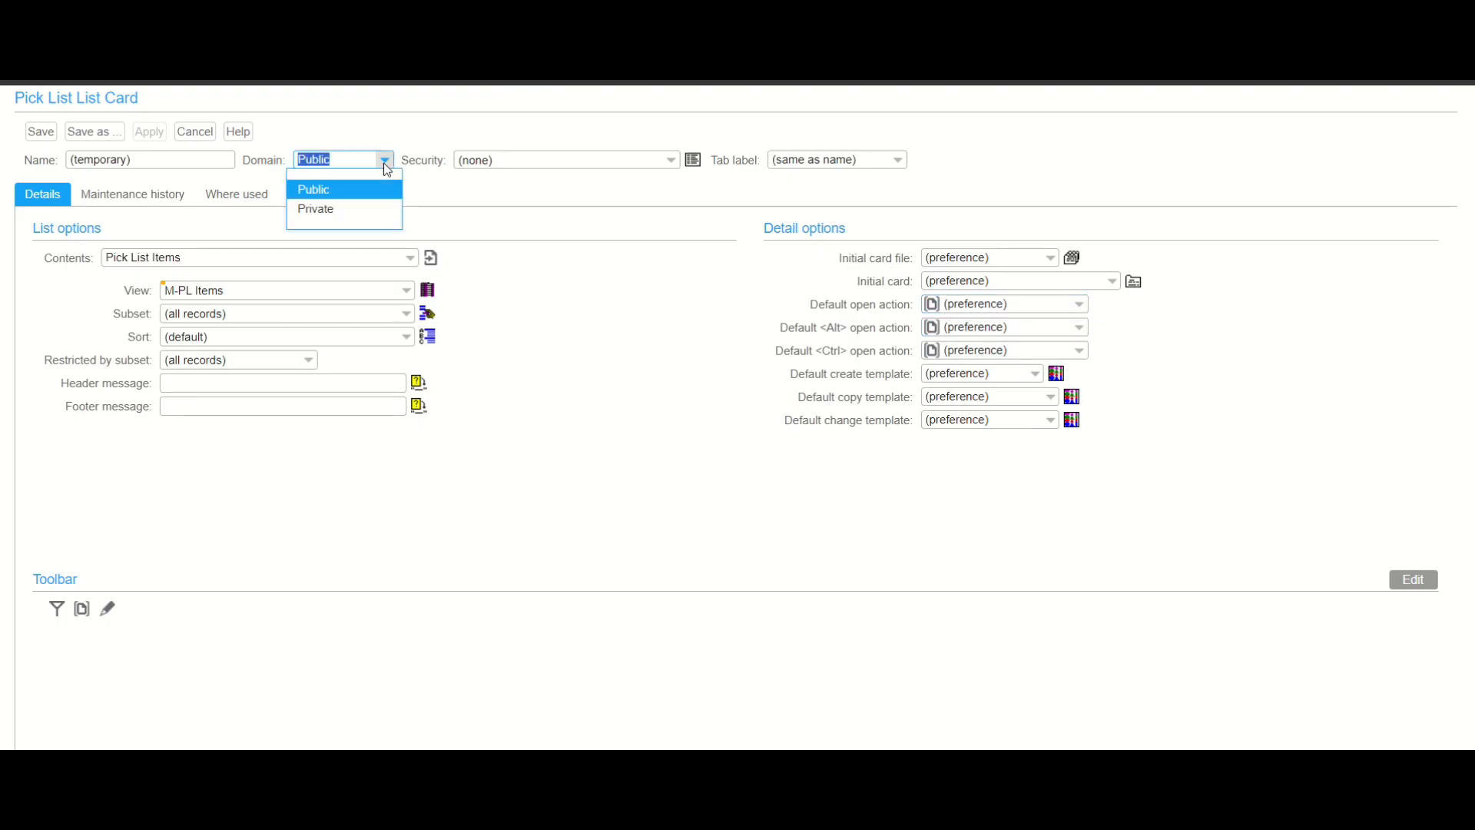
left_click(367, 206)
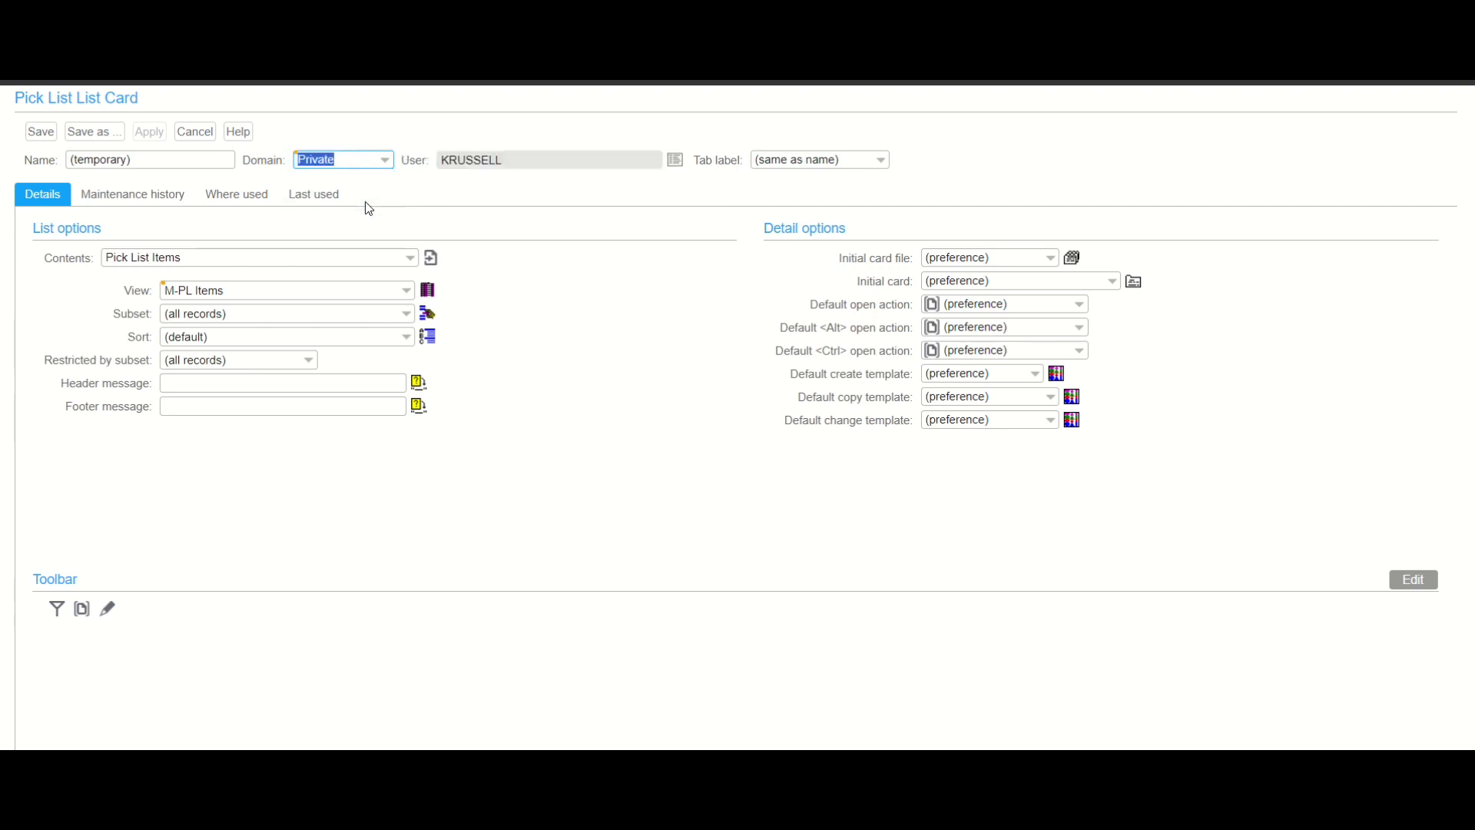
left_click(178, 153)
key("BackSpace")
key("BackSpace")
key("BackSpace")
key("BackSpace")
key("BackSpace")
key("BackSpace")
key("BackSpace")
key("BackSpace")
key("BackSpace")
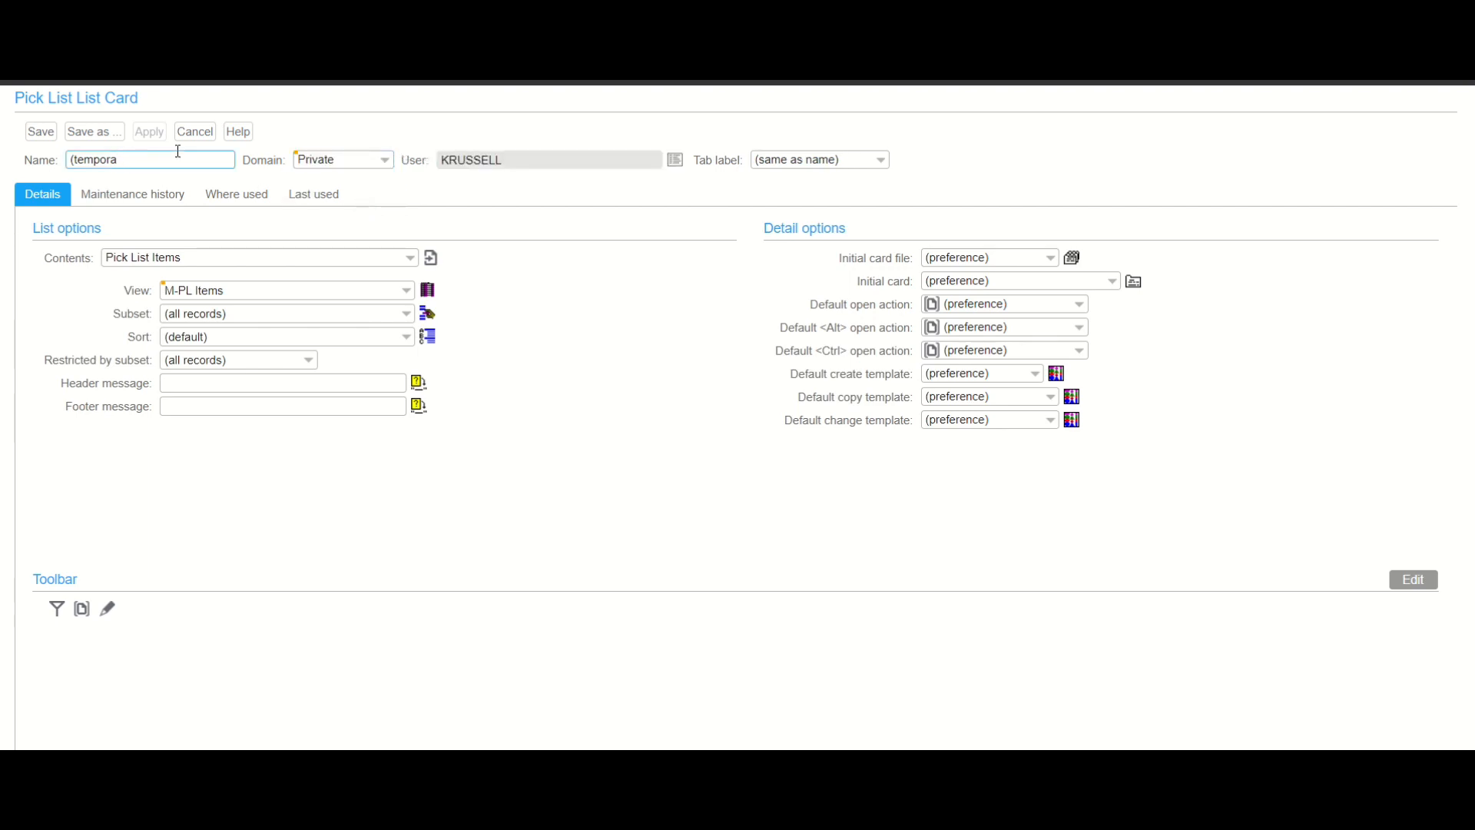
type("pi")
key("BackSpace")
type("p")
- Enter the header message pick list items plus
left_click(323, 382)
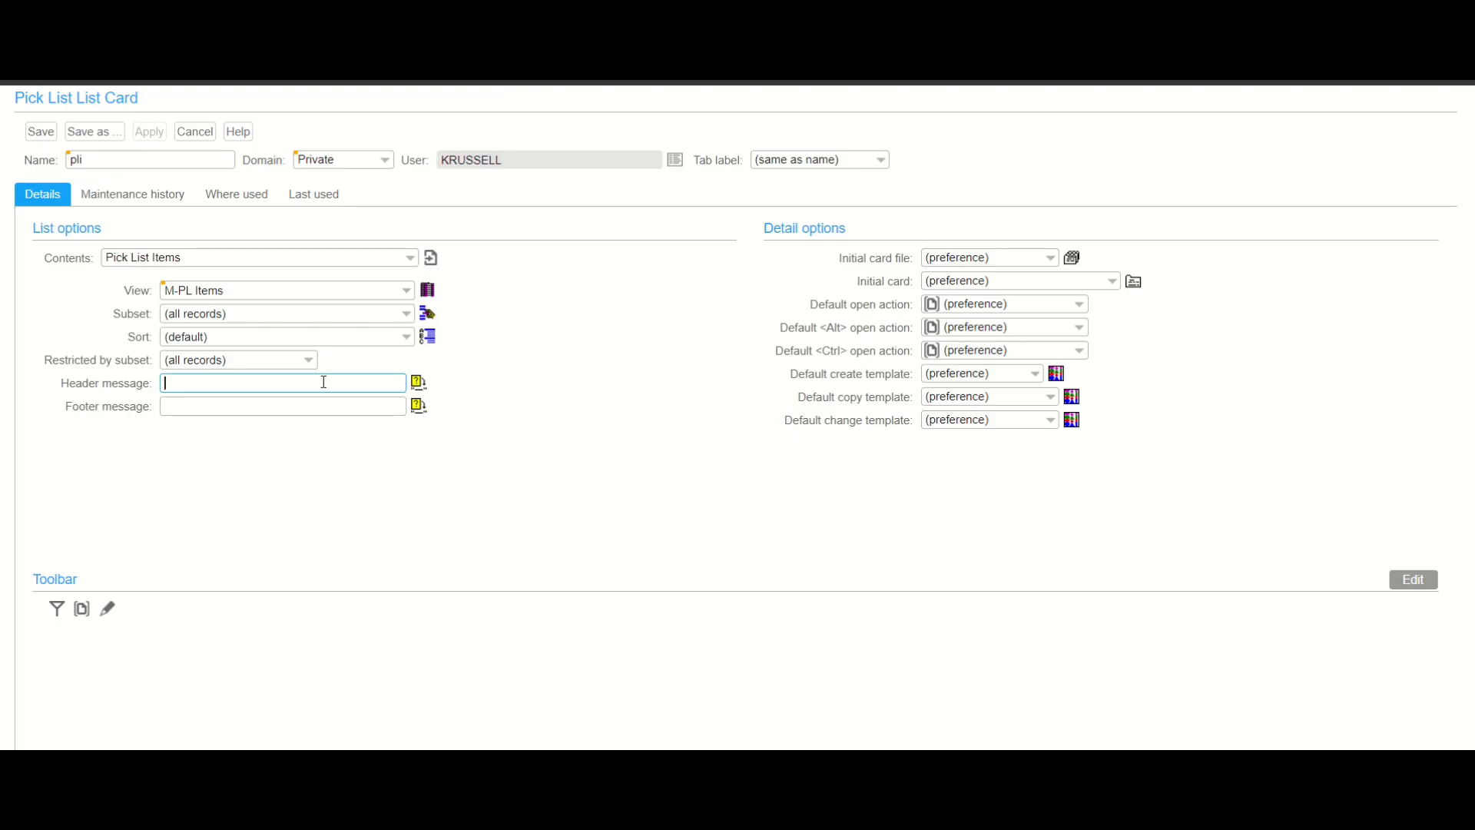
type("pl")
type("c")
type("k lis")
type("t ")
type("items")
type(" p")
type("lus")
- Add Item Locations to the card's toolbar, commit the change, and save the card
left_click(1403, 576)
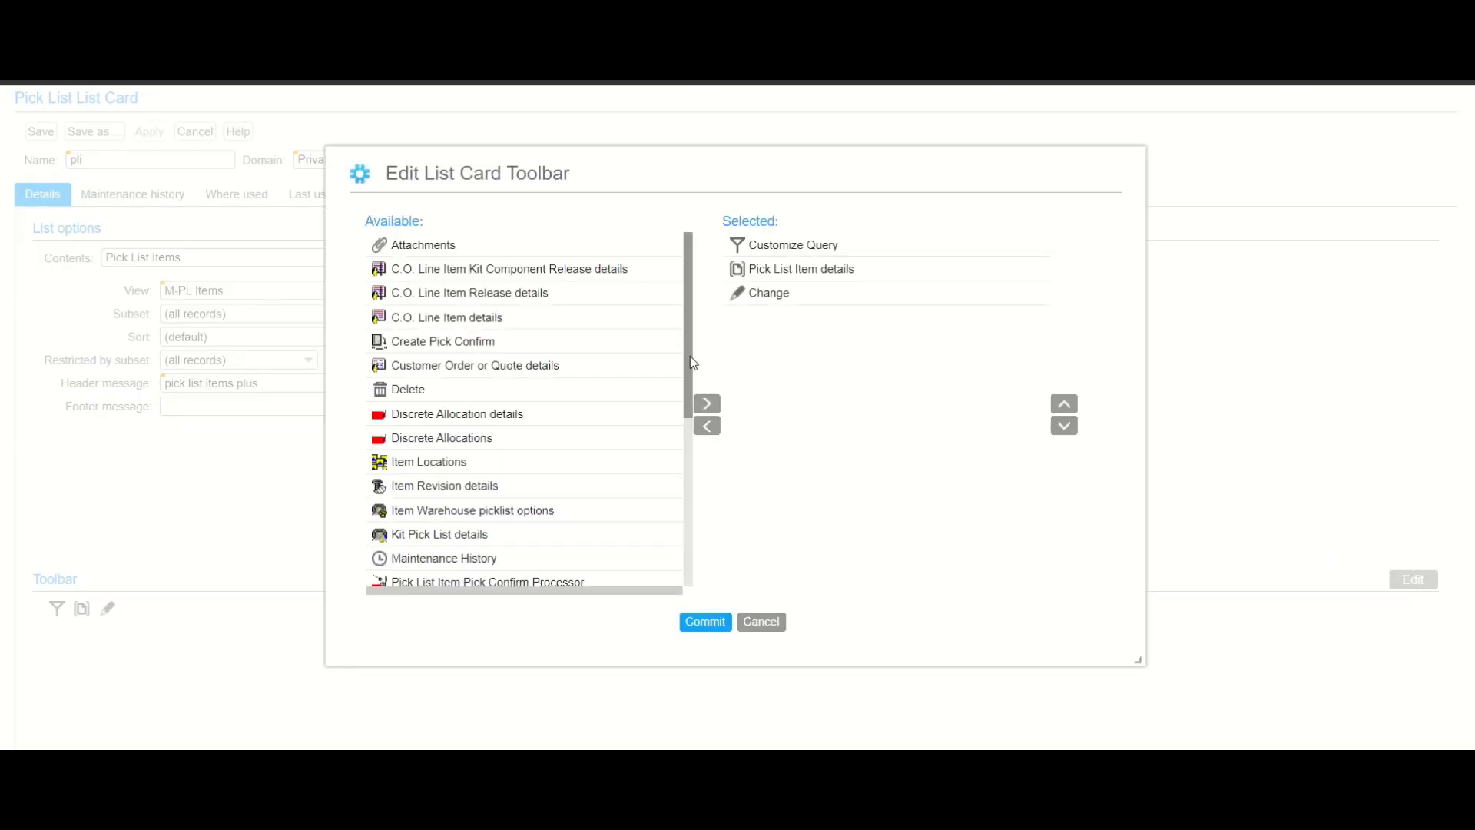
mouse_move(690, 356)
left_mouse_down()
mouse_move(714, 559)
mouse_move(686, 400)
mouse_move(696, 350)
left_mouse_up()
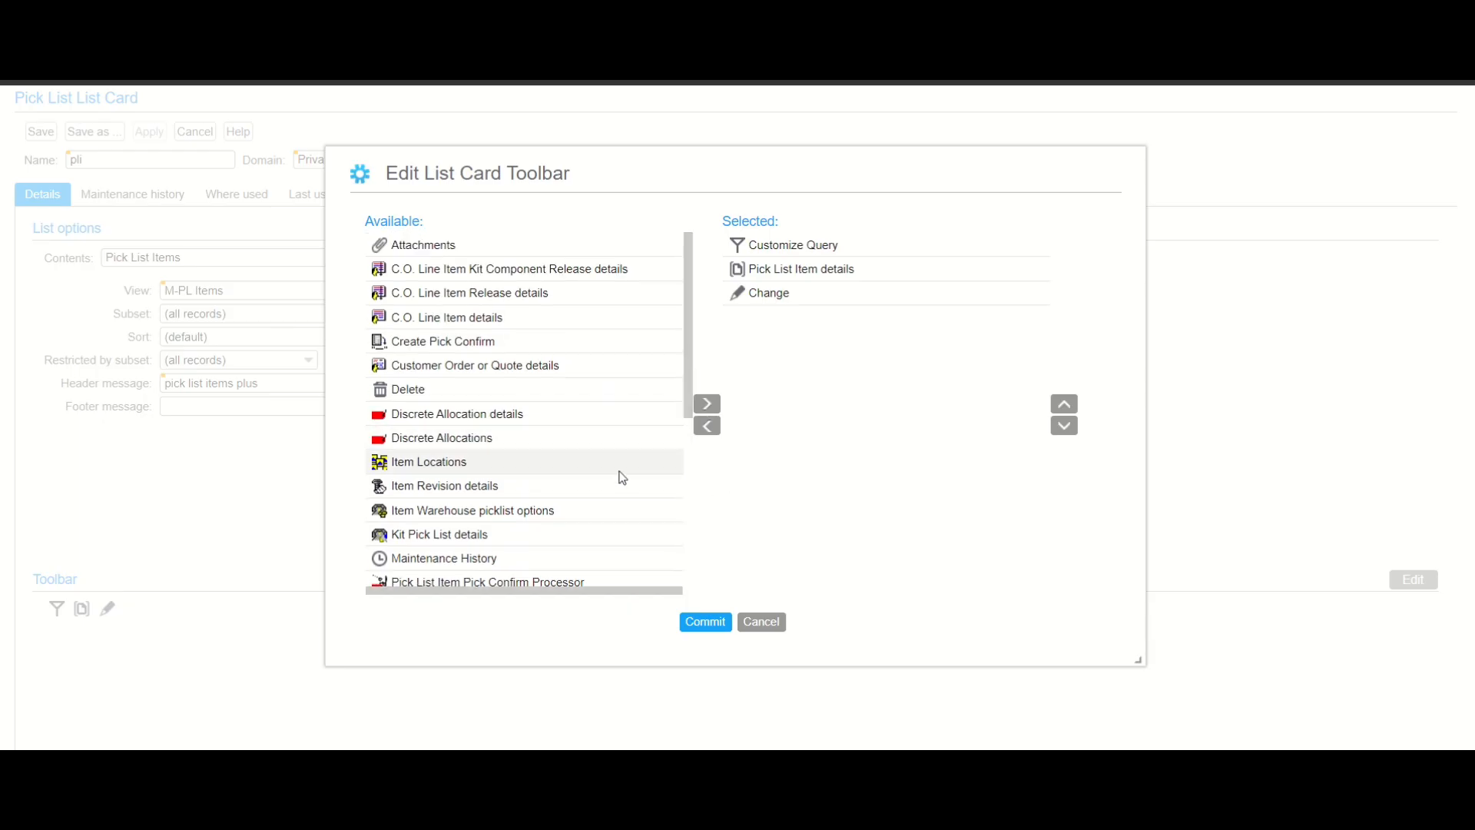
left_click(474, 468)
left_click(706, 408)
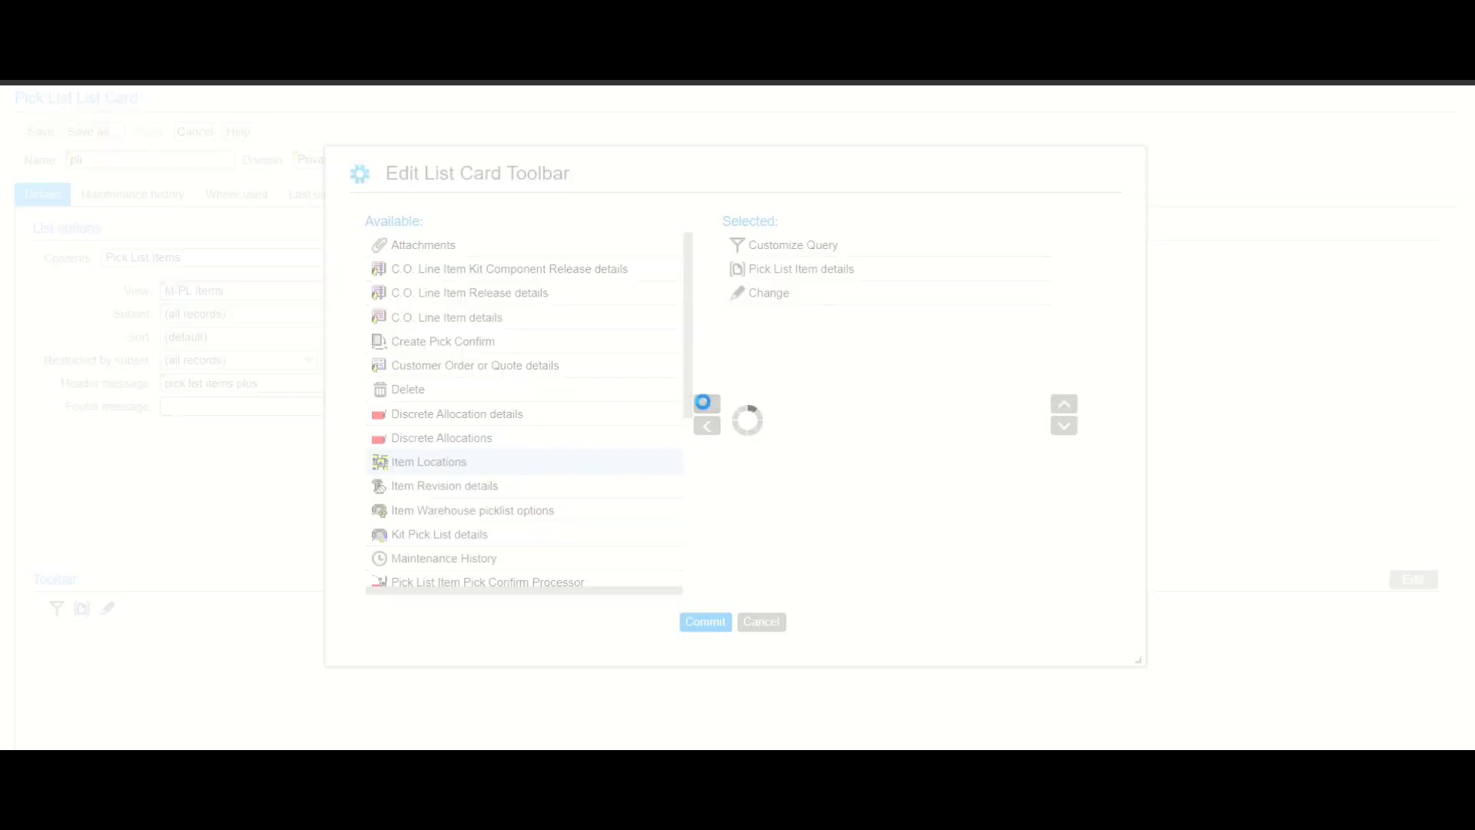
left_click(707, 624)
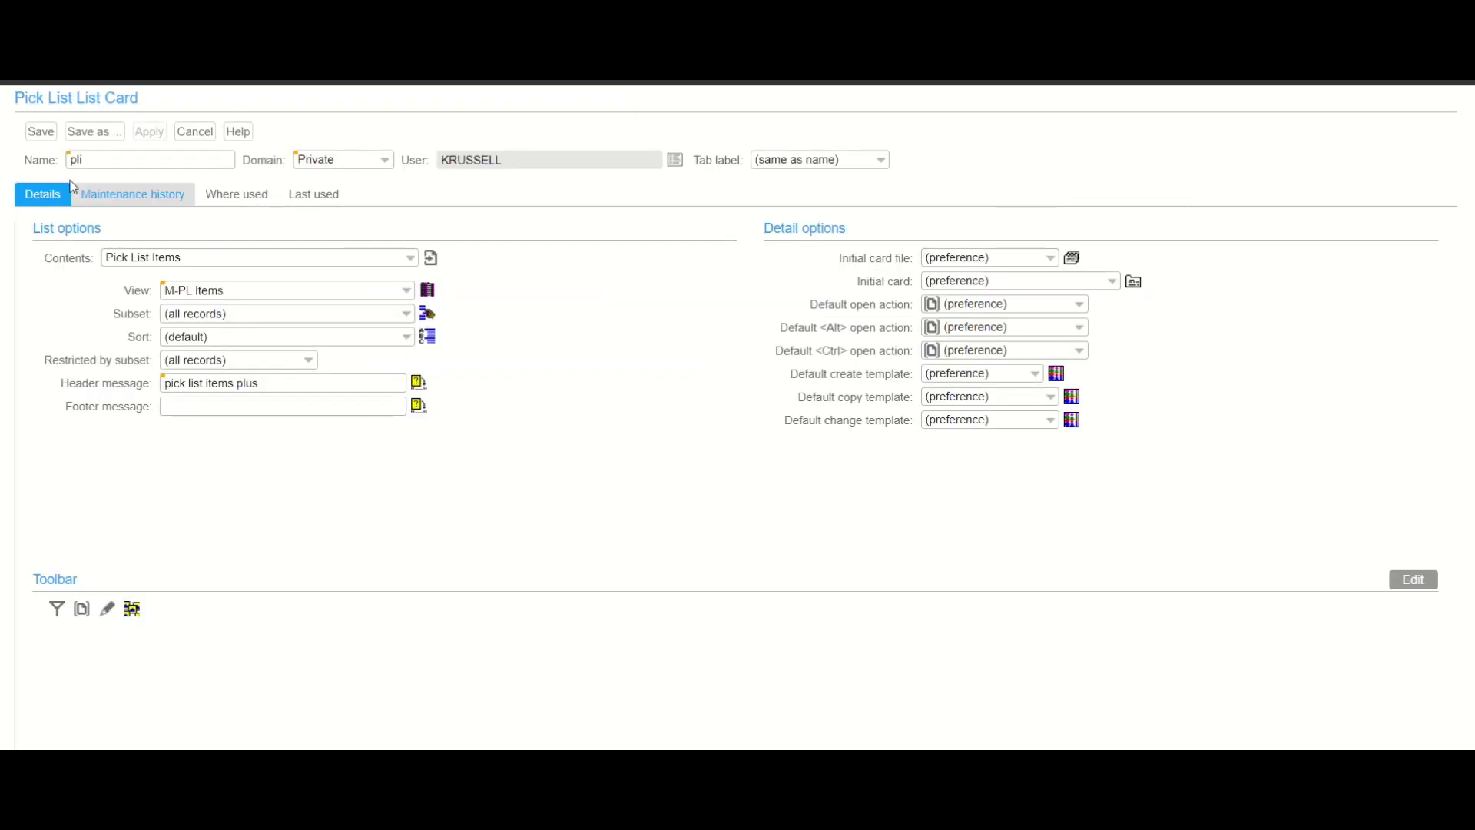
left_click(41, 132)
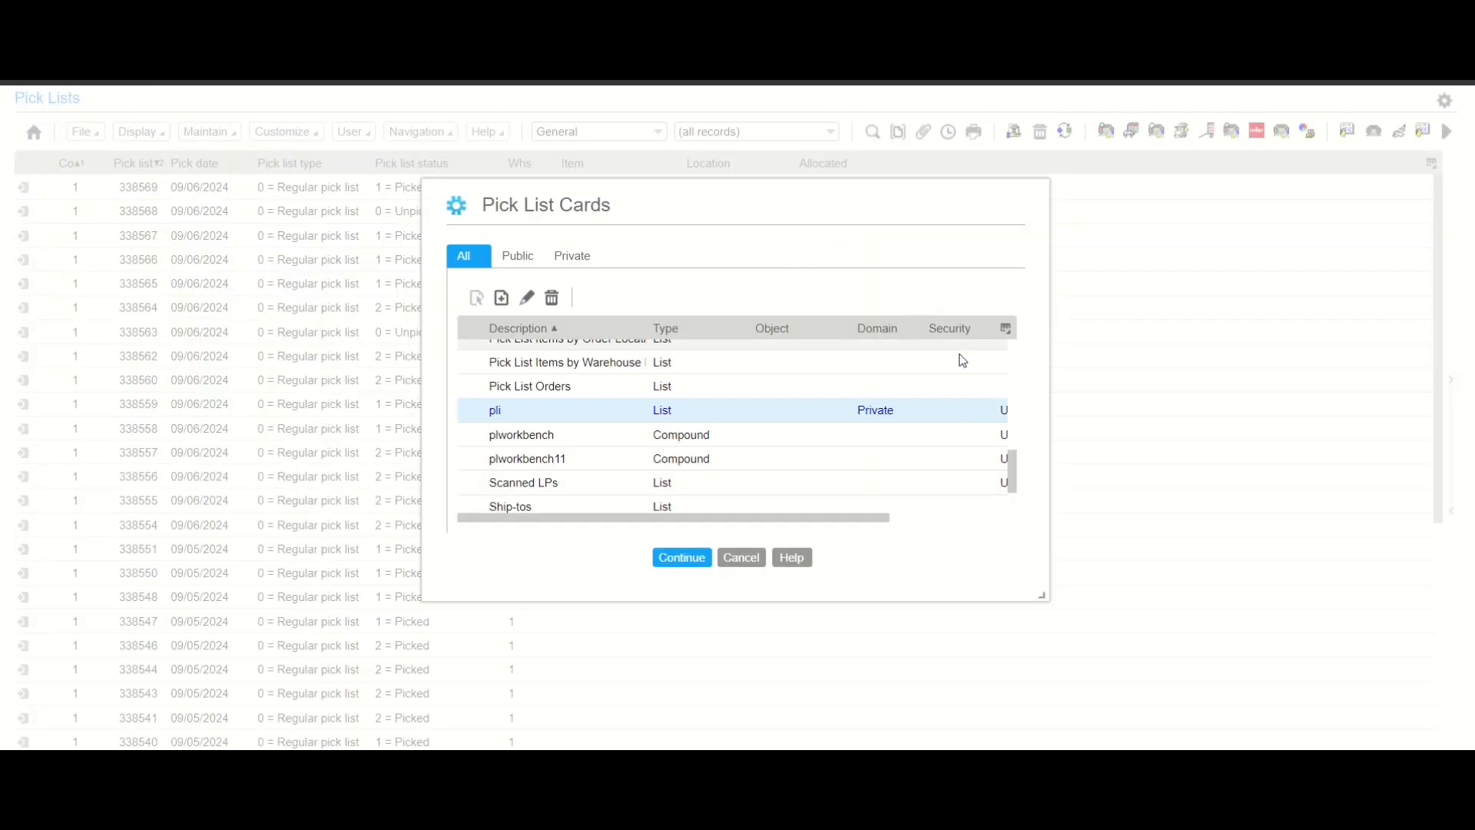
- Start creating another new List-type card for pick lists
scroll(1015, 376, "up", 5)
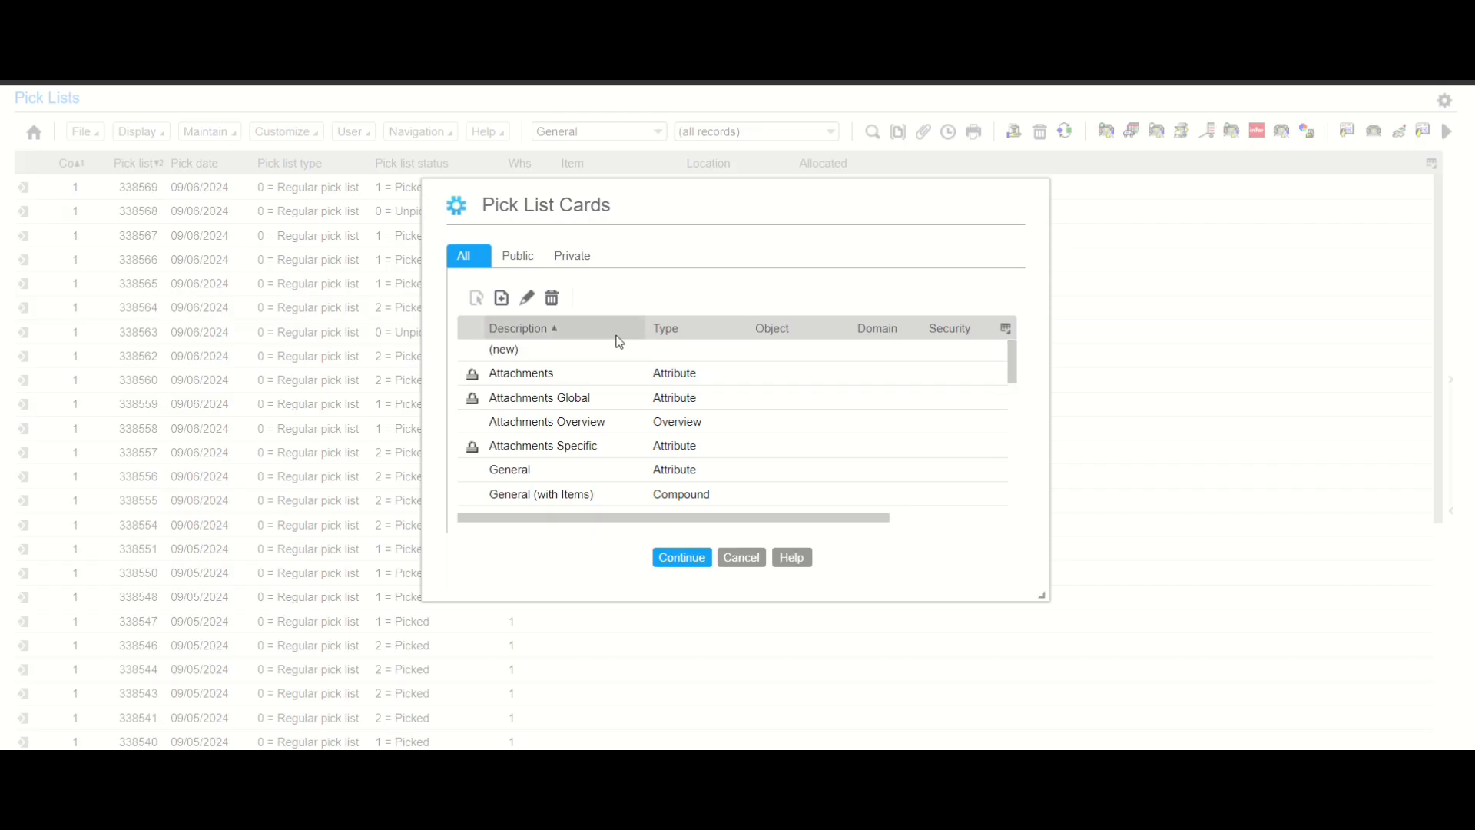
left_click(554, 358)
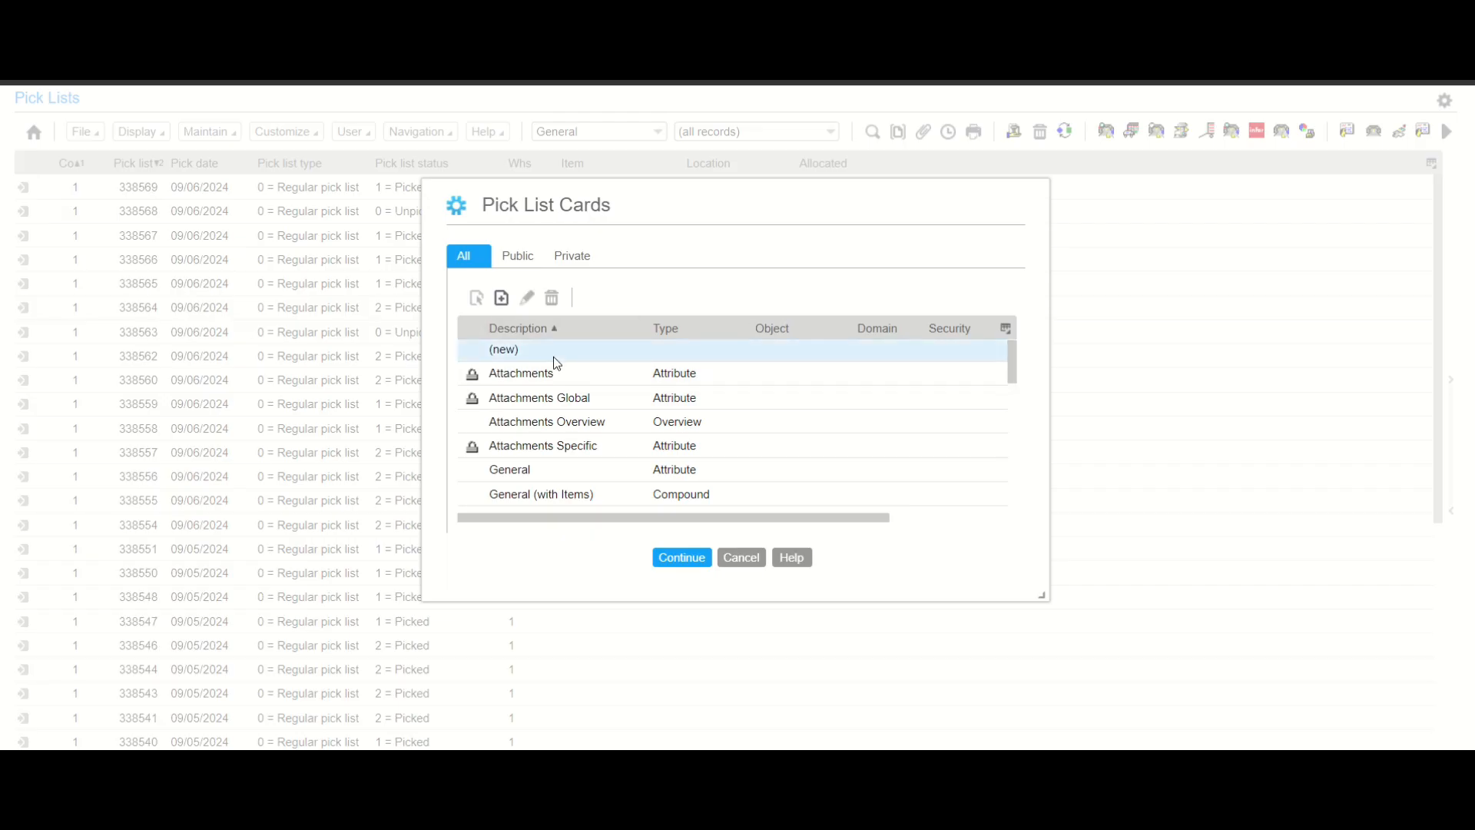
left_click(501, 297)
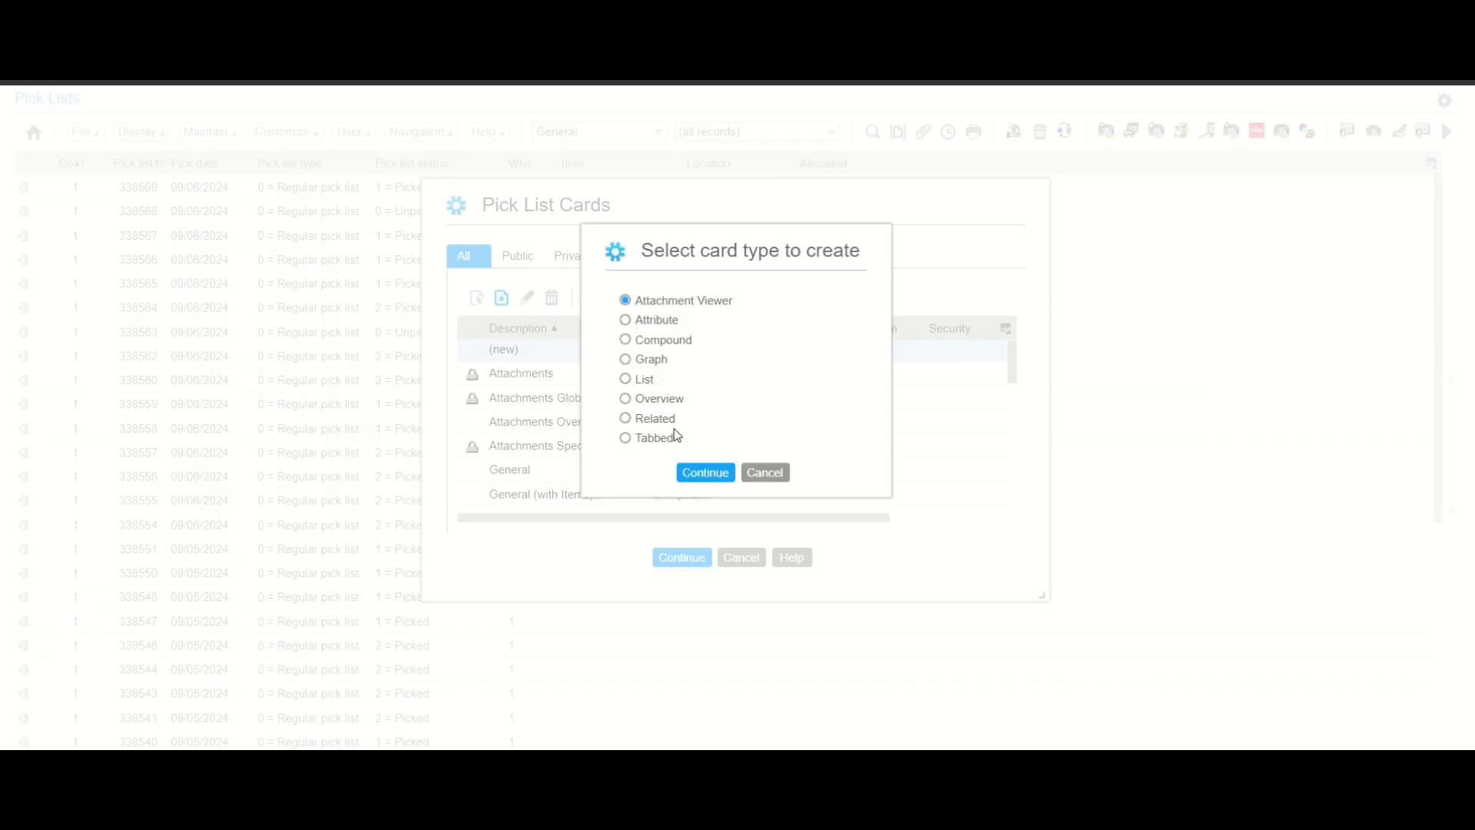
left_click(626, 381)
left_click(702, 474)
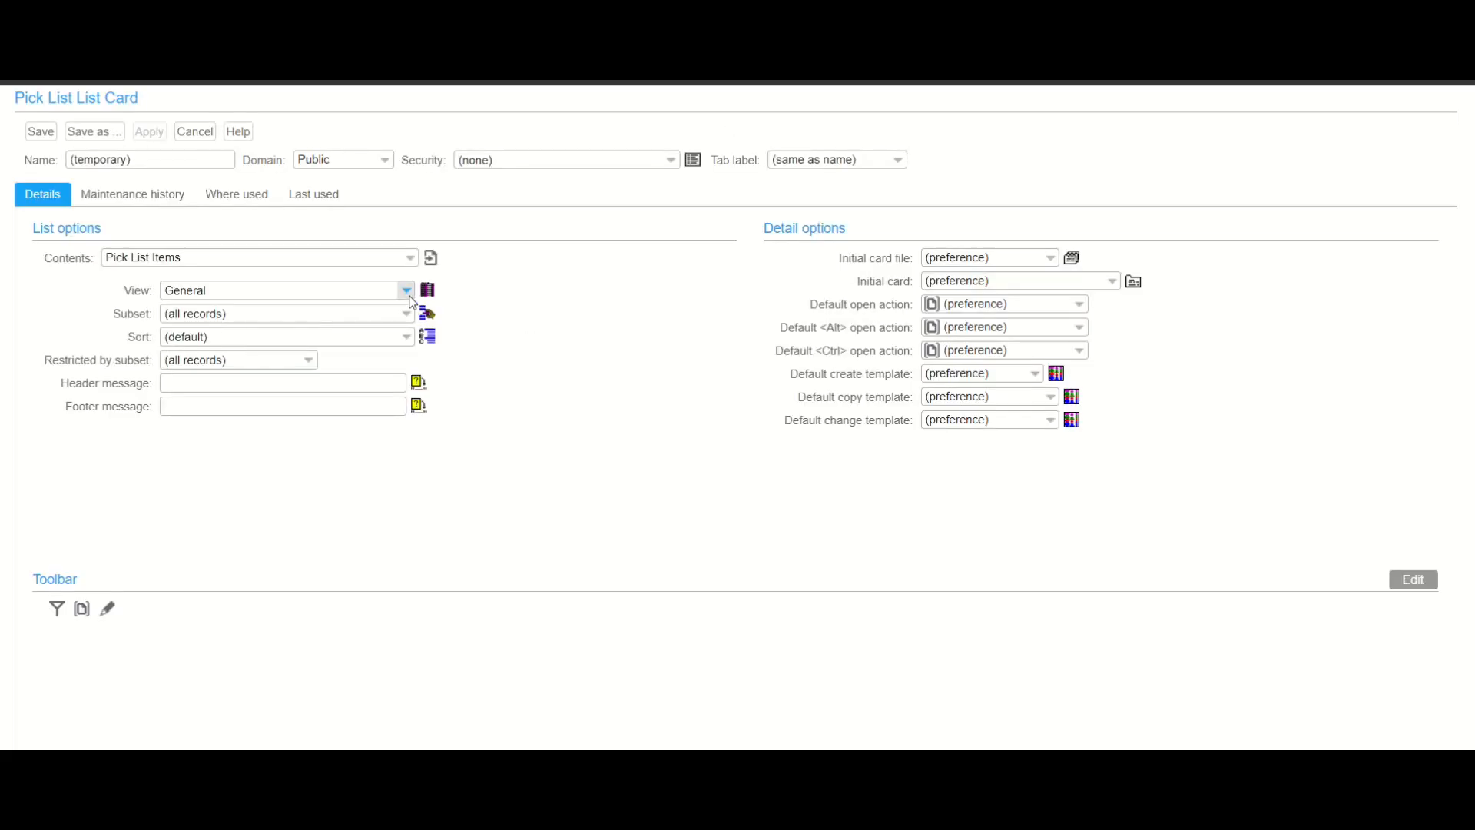
- Set the card contents to Pick List Ship-tos and review the available ship-to views
left_click(411, 259)
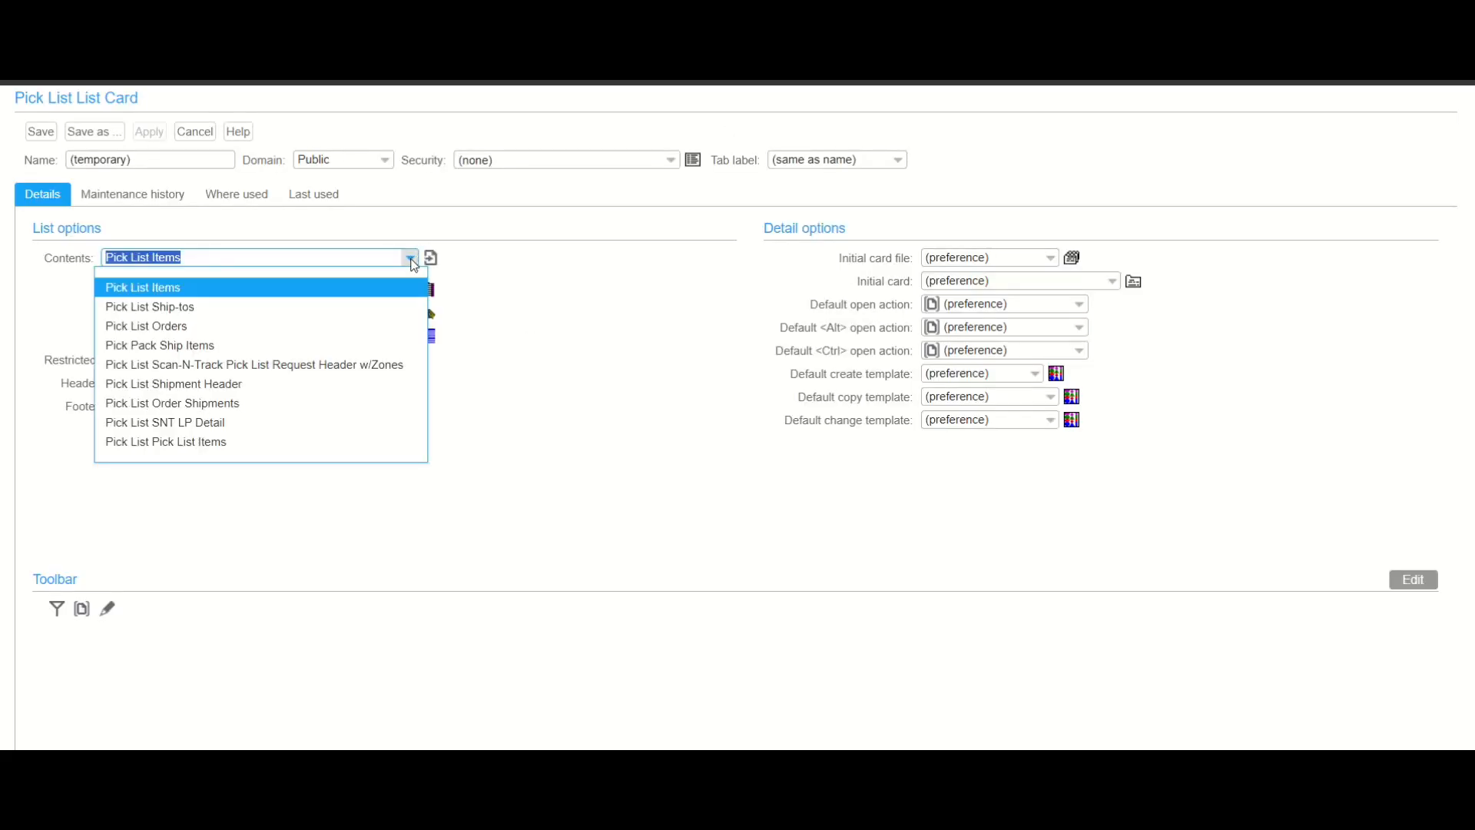
left_click(390, 308)
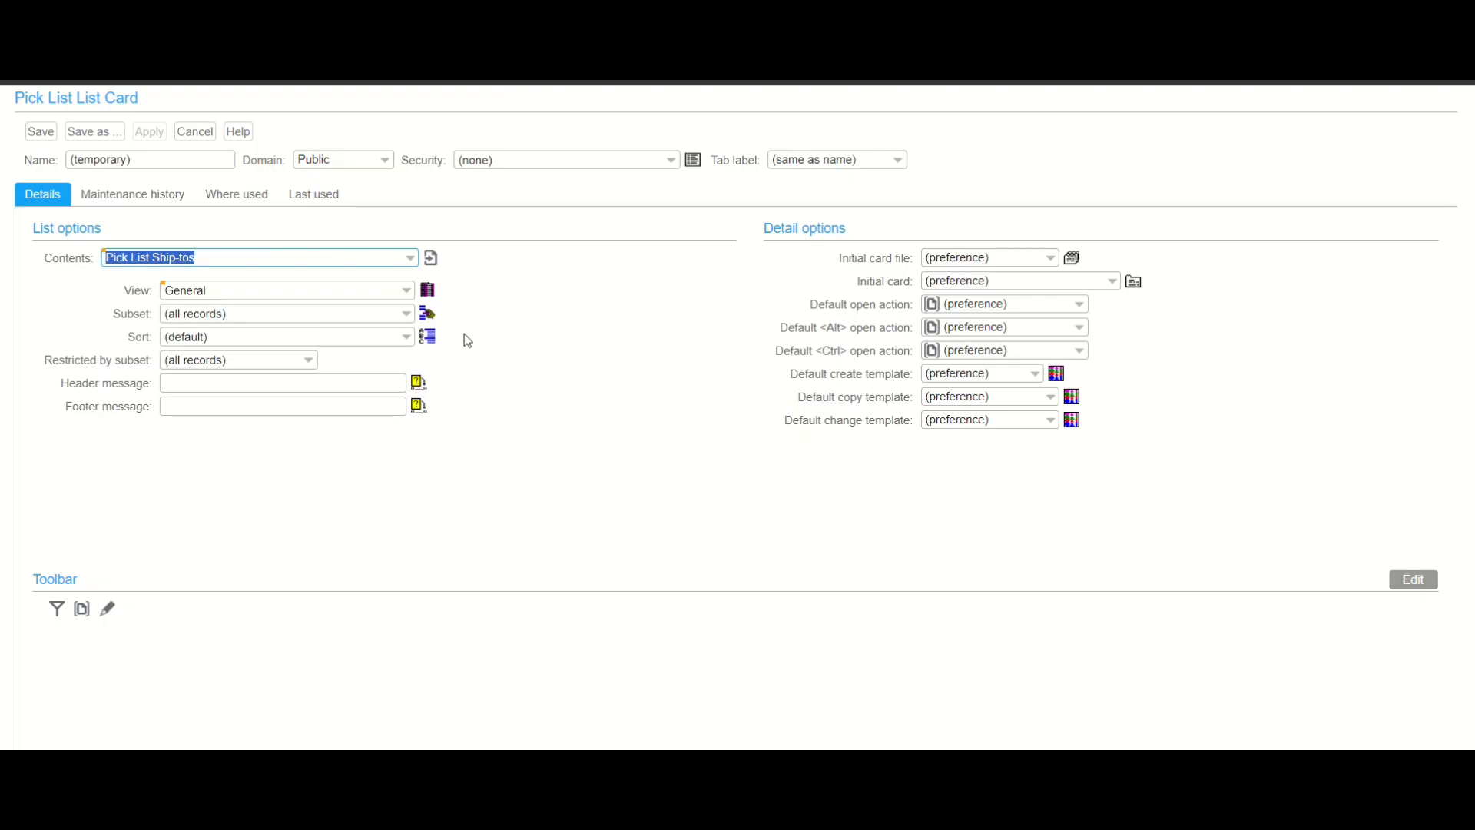
left_click(431, 297)
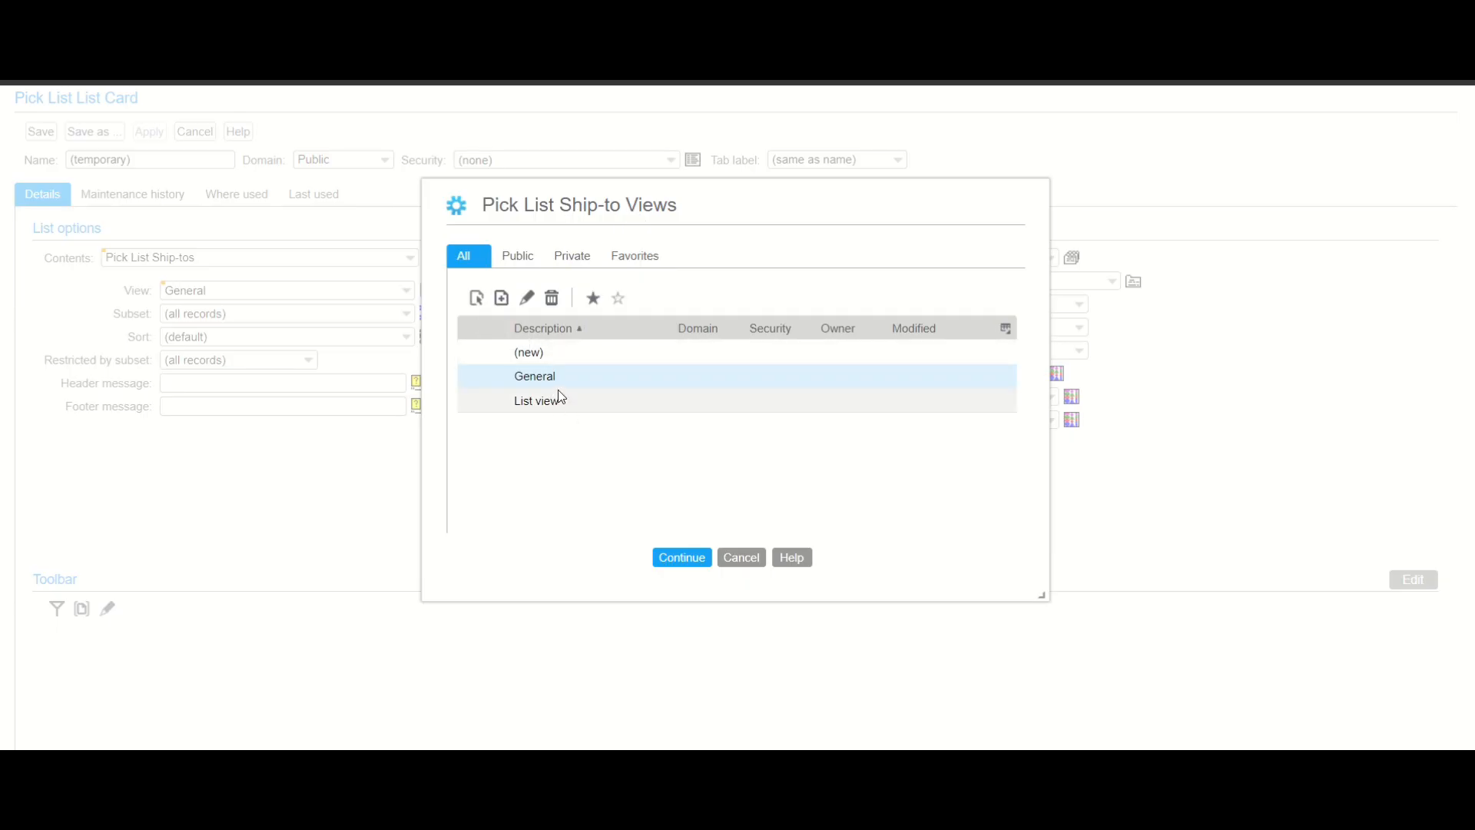
left_click(743, 557)
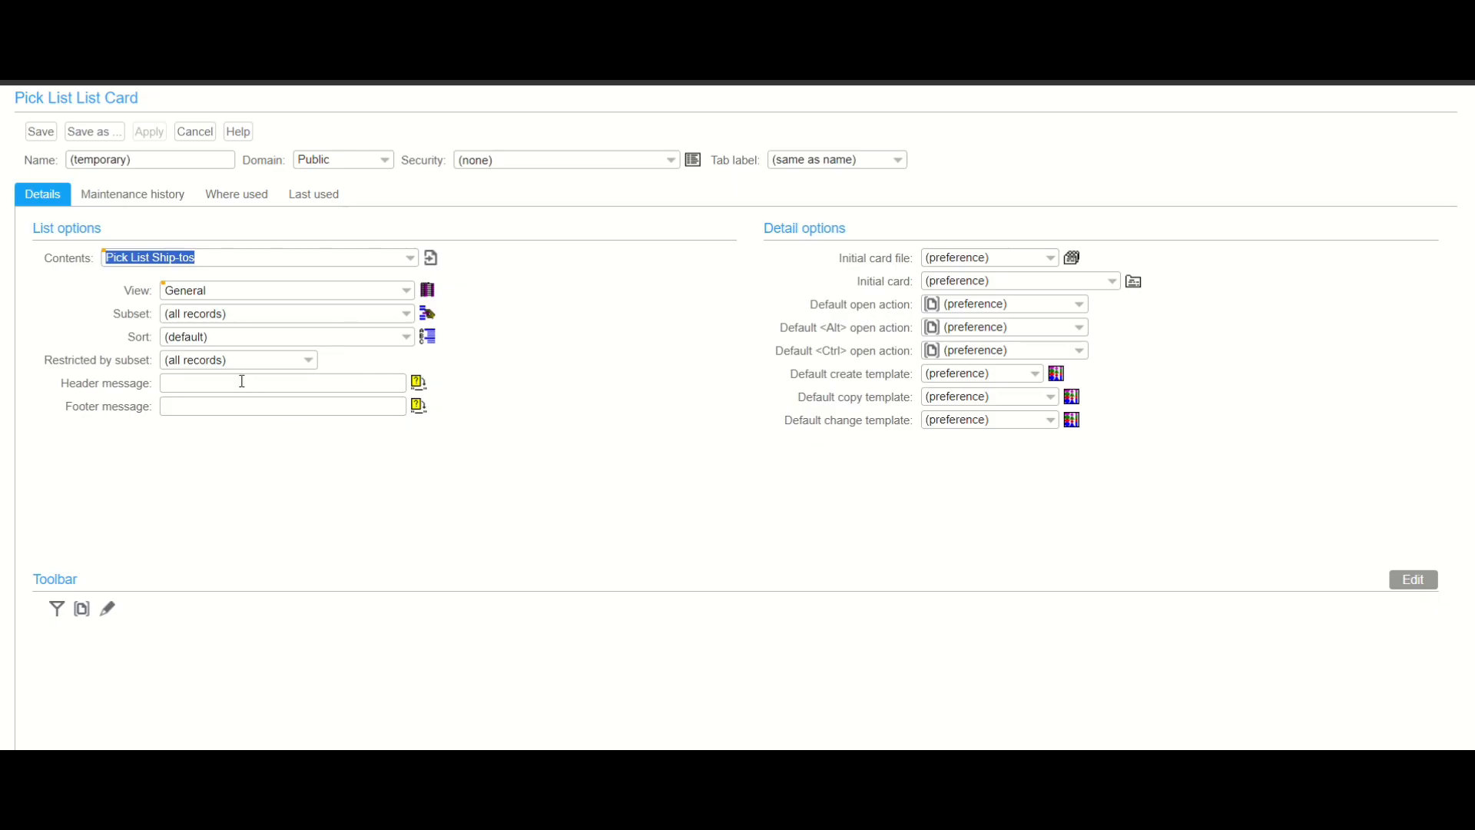
- Check the options available for restricting the card by subset
left_click(308, 360)
left_click(309, 360)
left_click(308, 359)
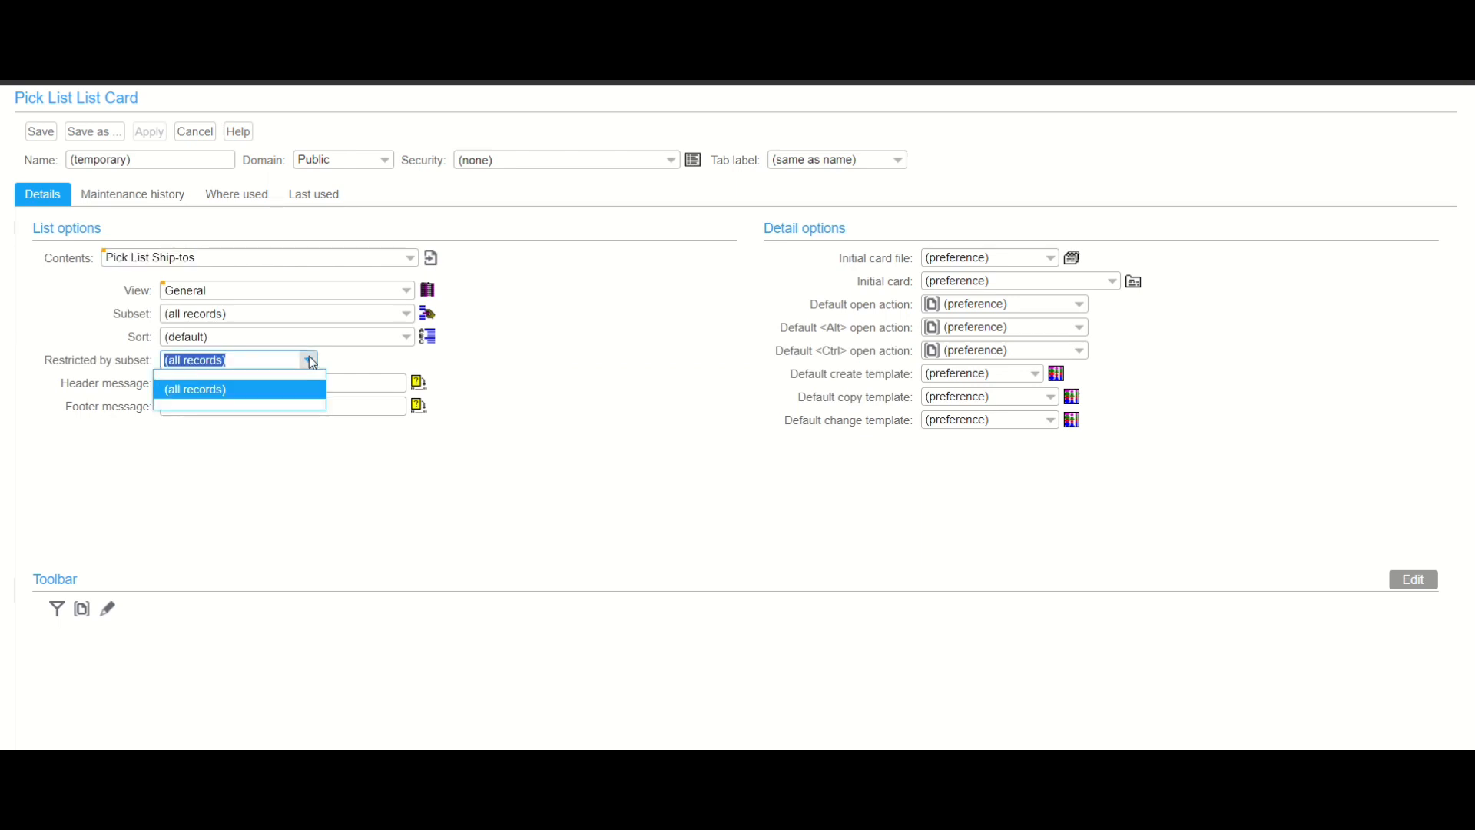
left_click(333, 359)
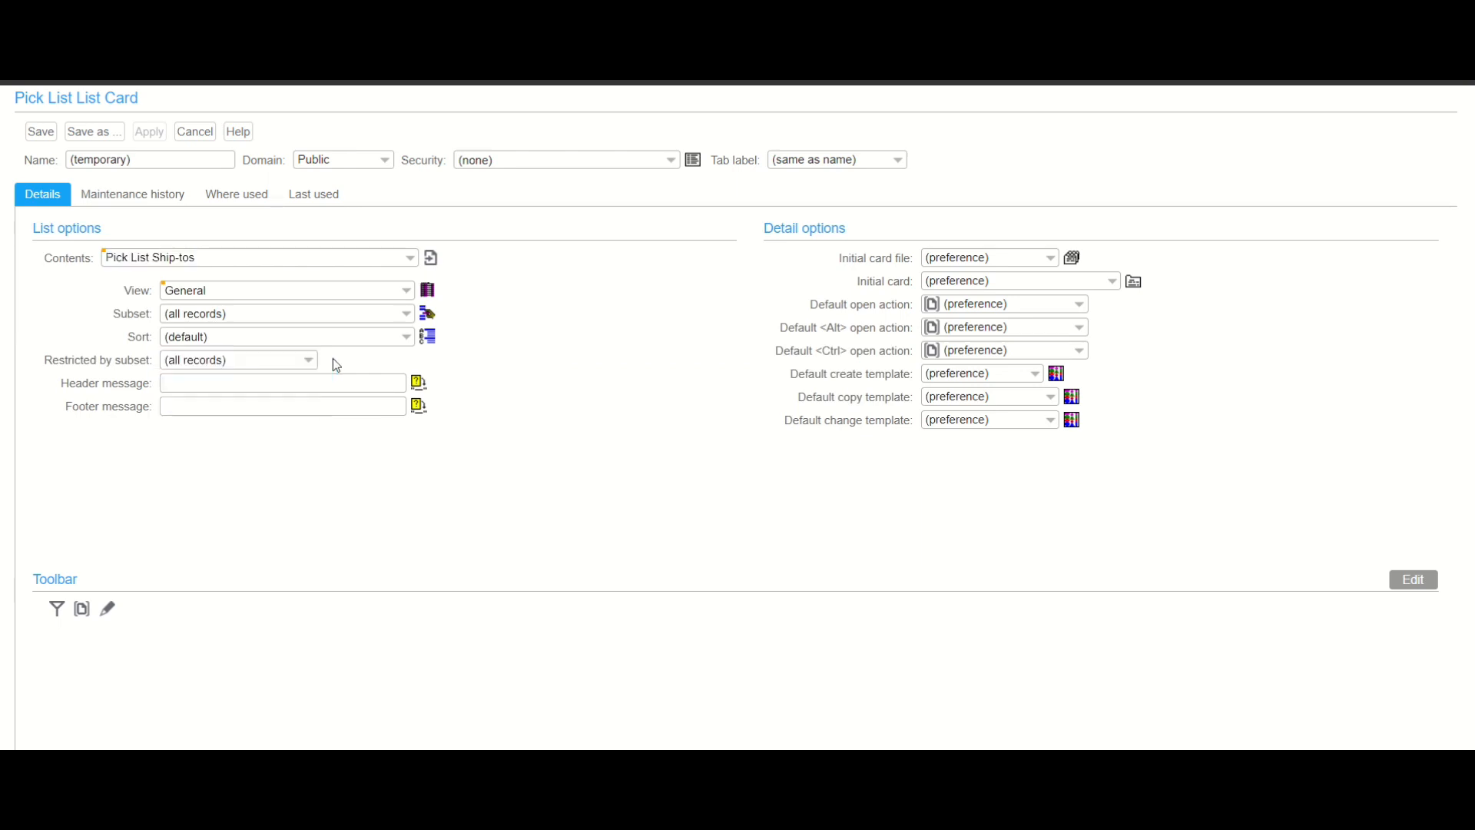
- Set the card's header message to ship to
left_click(405, 315)
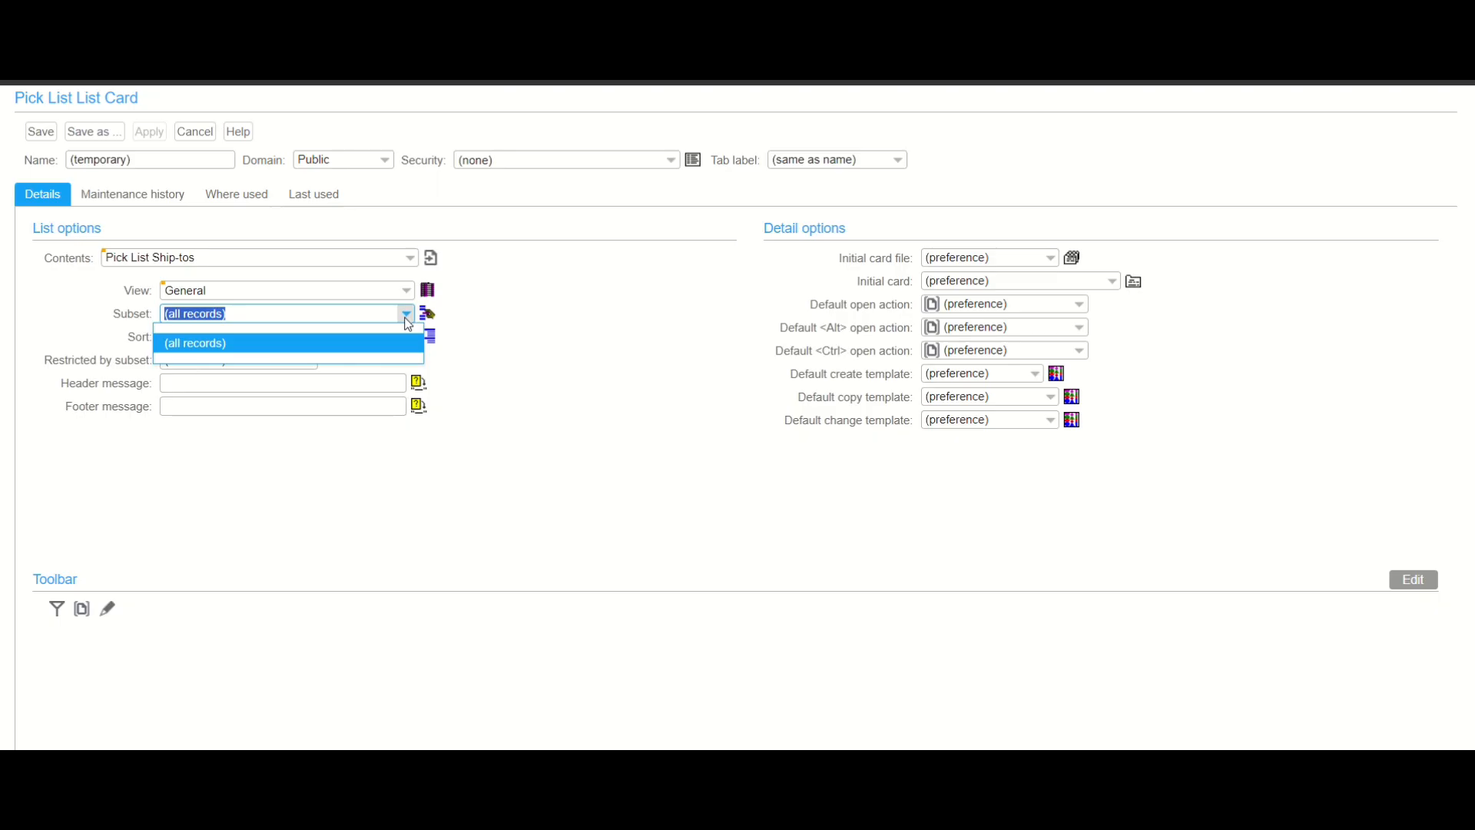
left_click(262, 392)
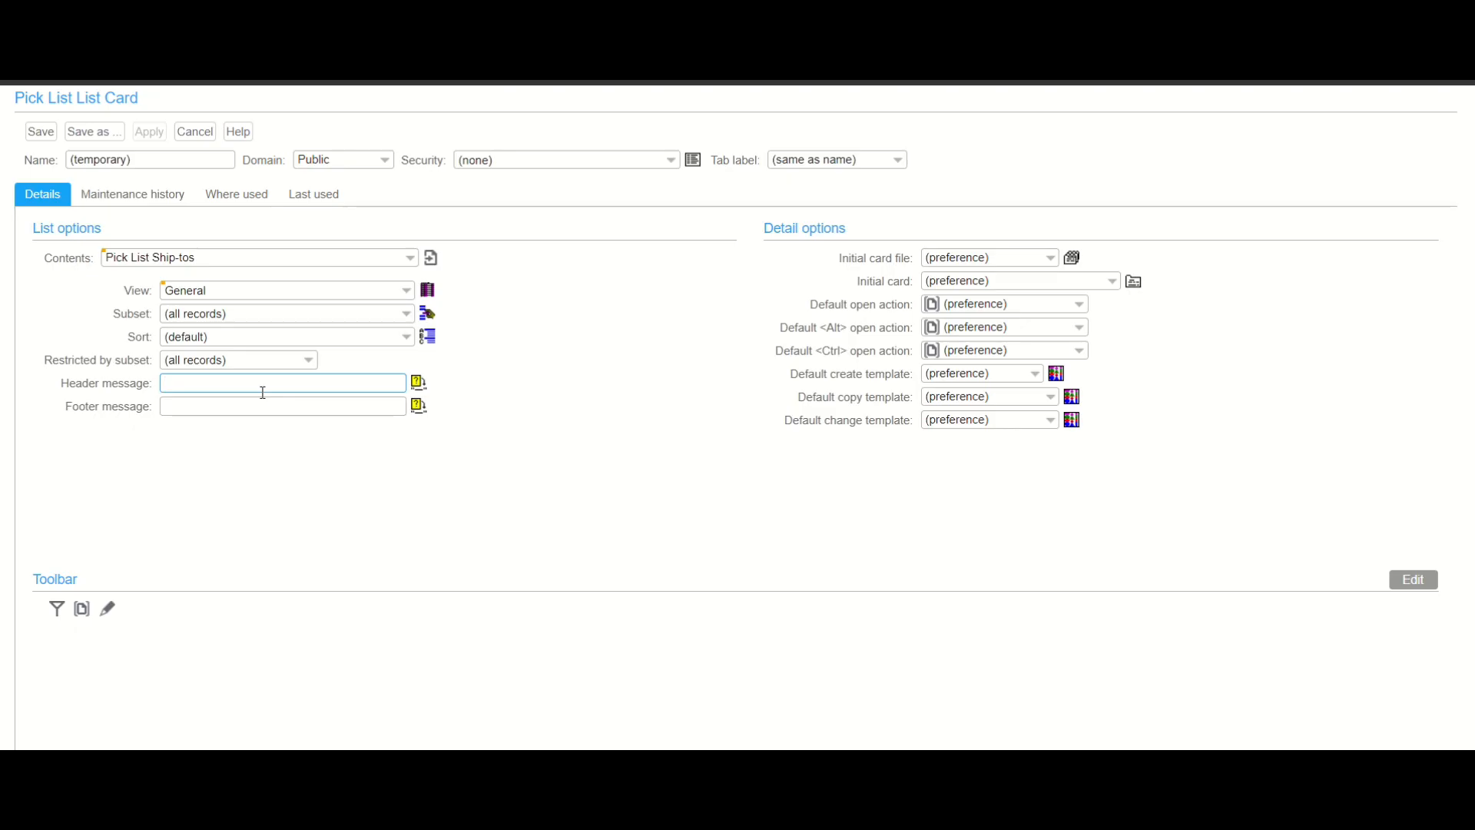
type("shio")
type("p to")
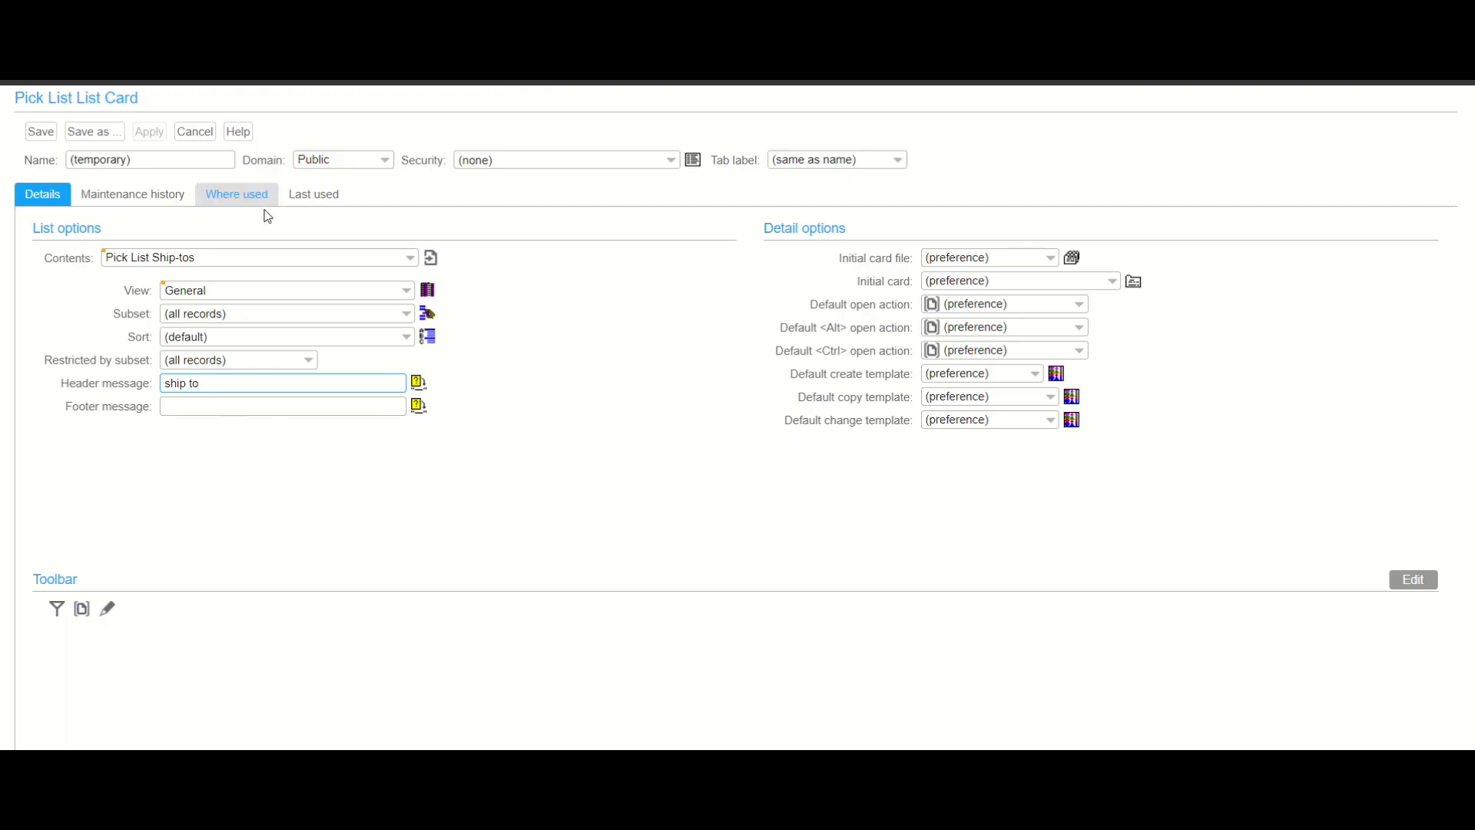
- Make the card Private, name it pst, and save it
left_click(384, 160)
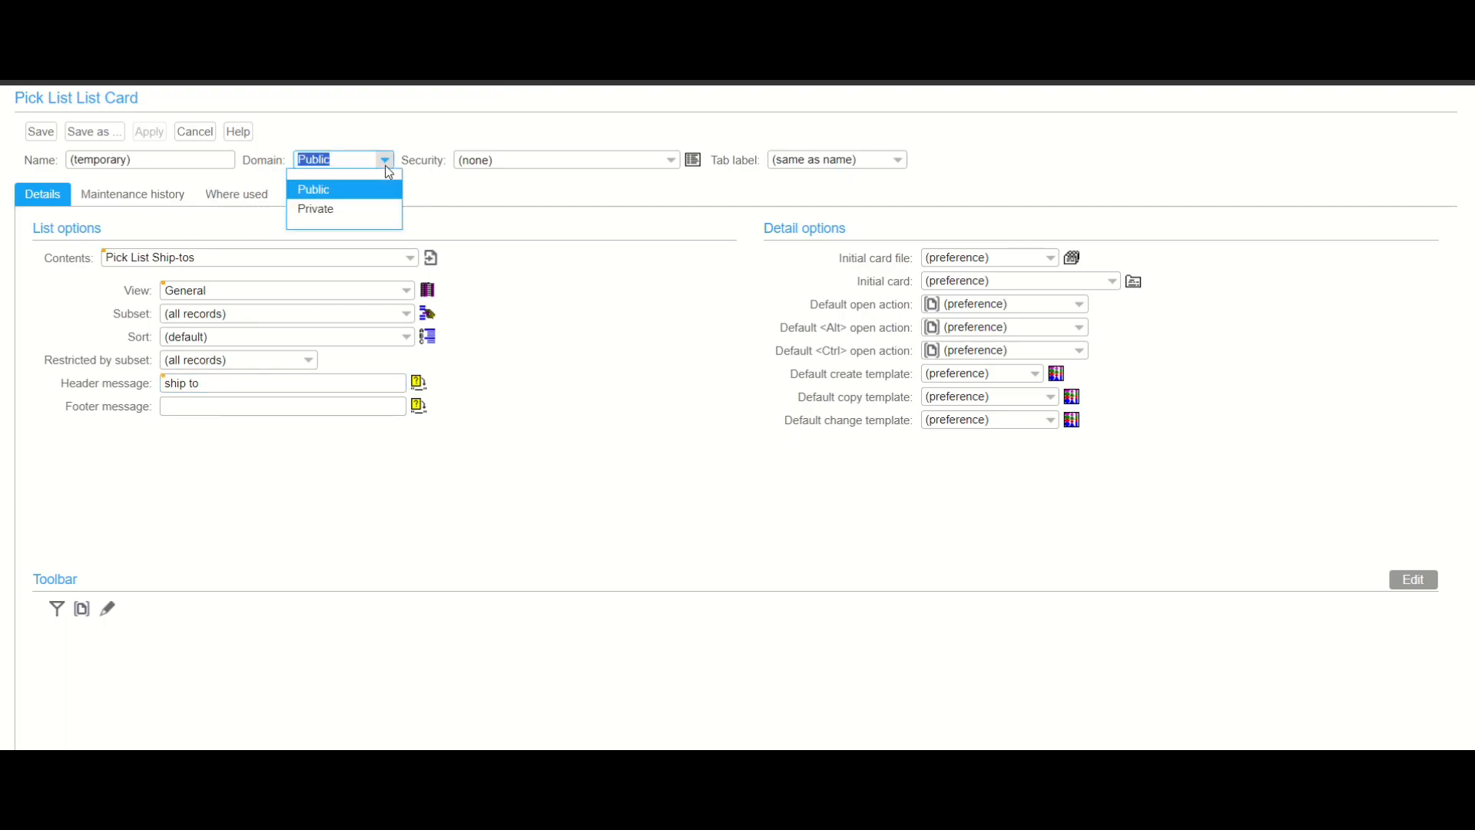
left_click(362, 209)
left_click_drag(154, 159, 38, 167)
type("p")
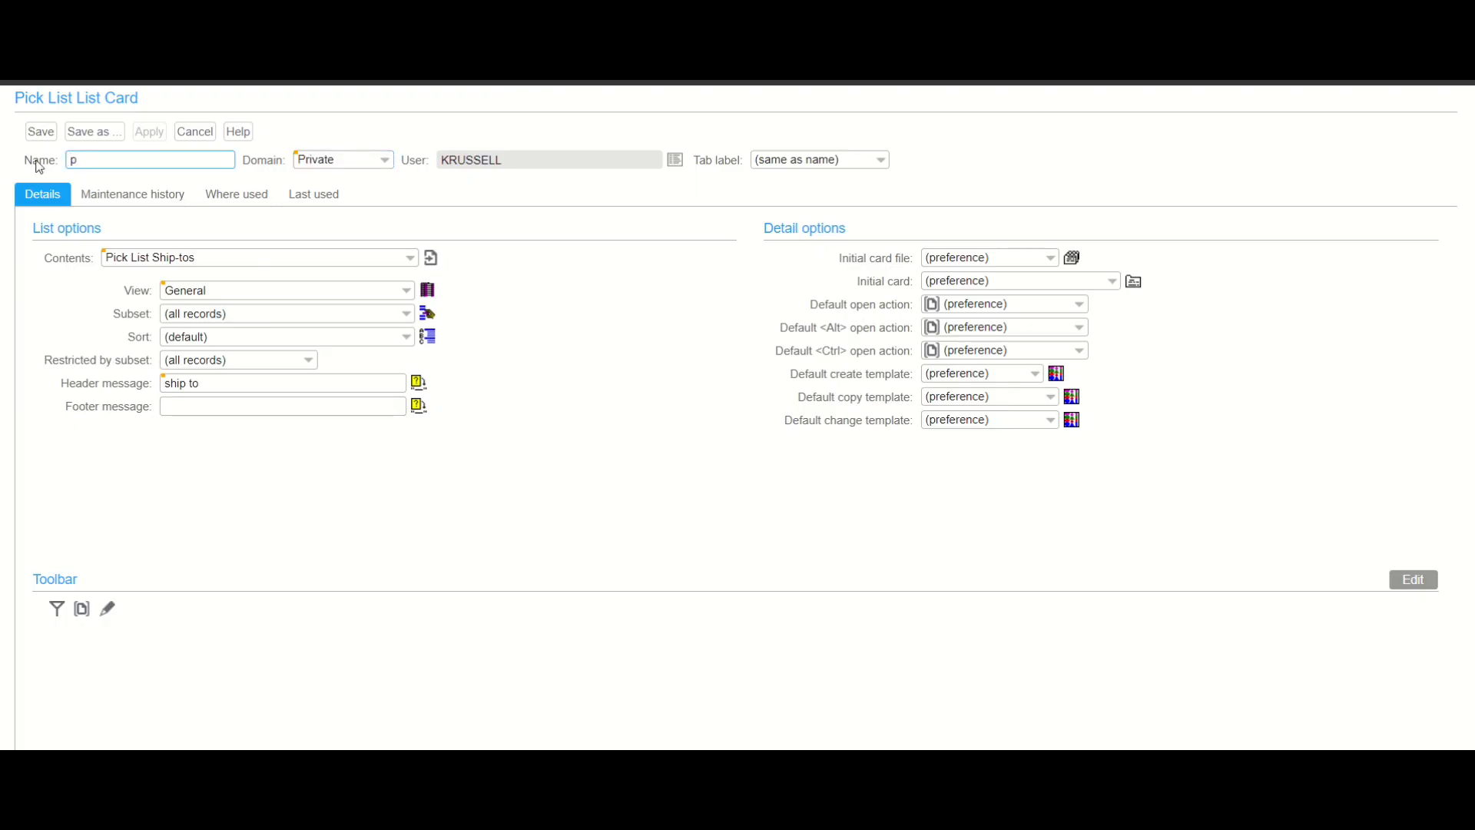
type("st")
left_click(42, 134)
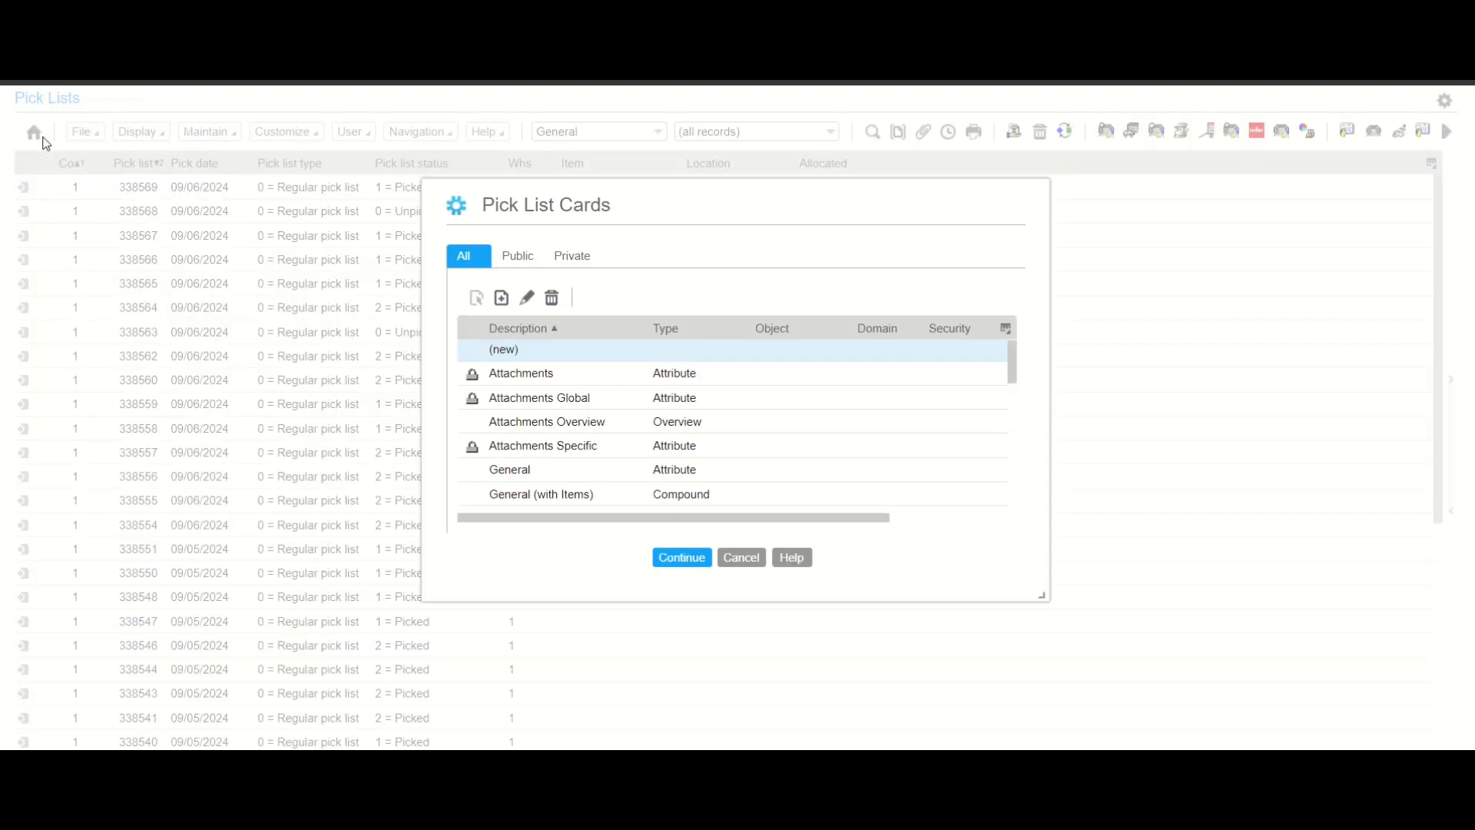